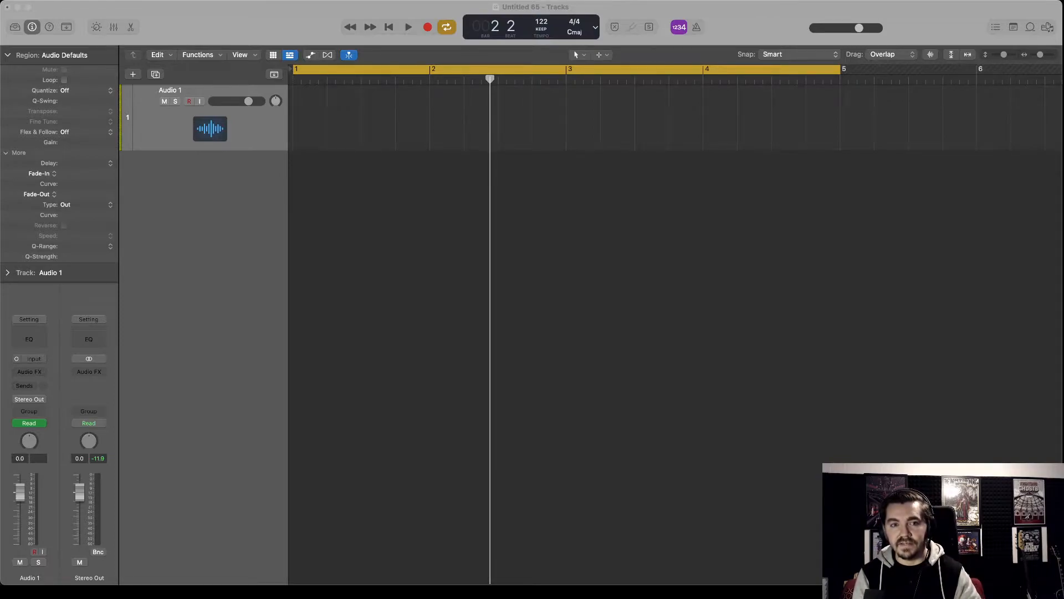
Add a software instrument track and load Vintage Electric Piano as its instrument
right_click(213, 235)
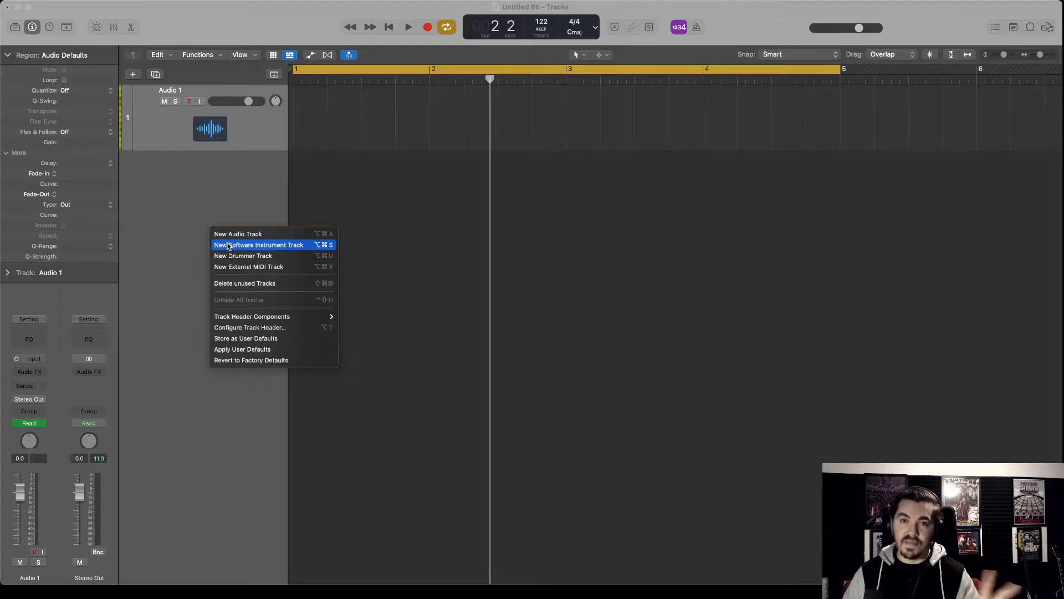
click(228, 246)
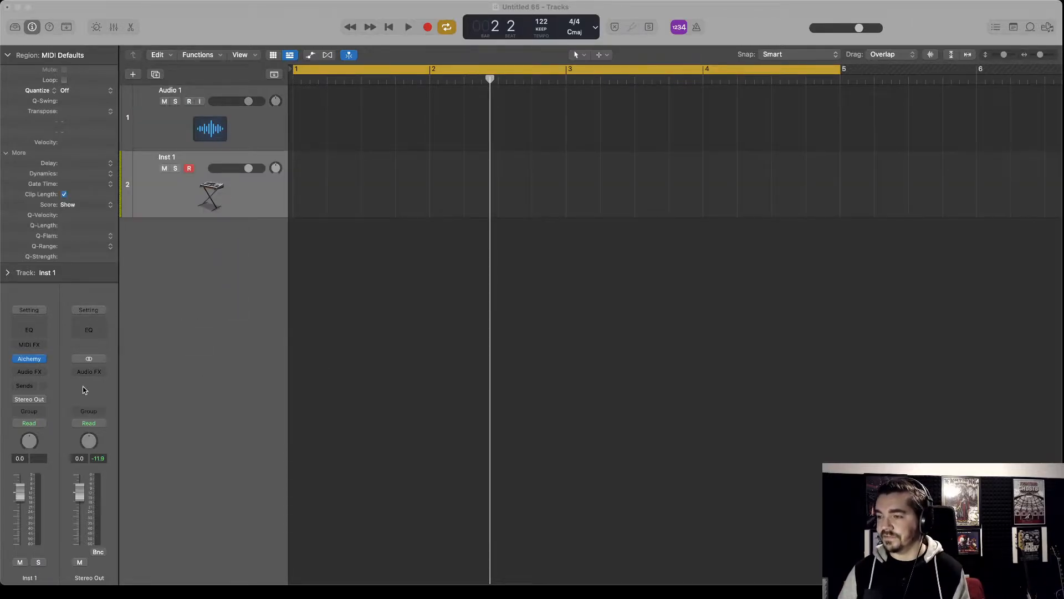
click(44, 360)
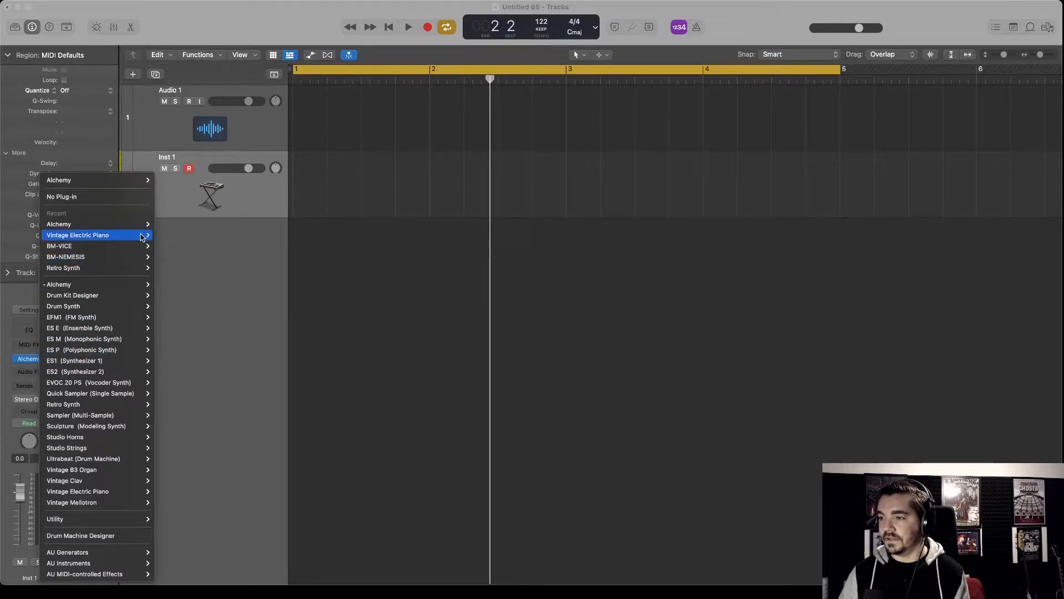
click(167, 235)
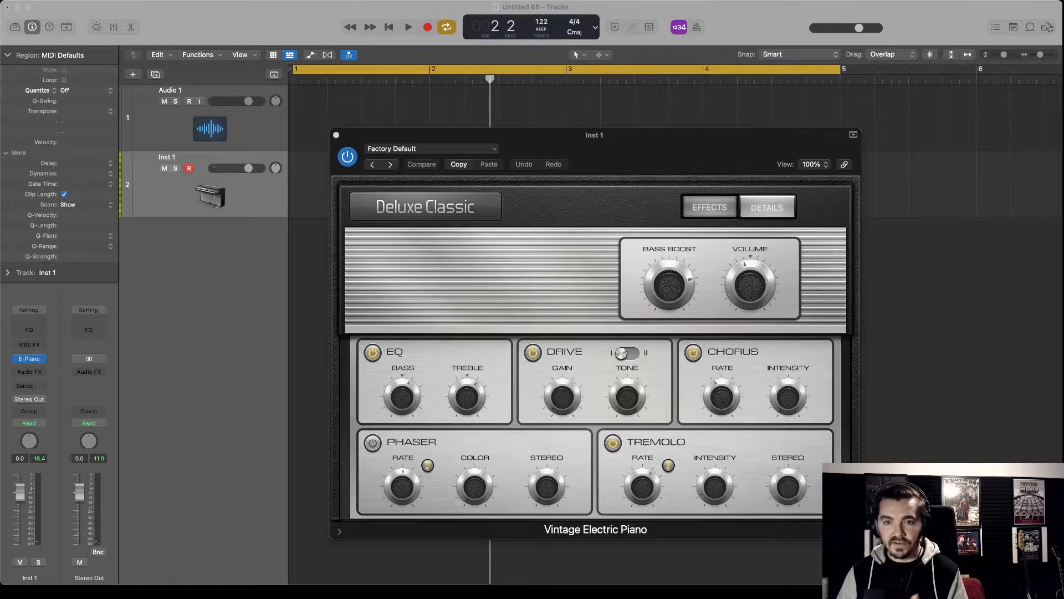
click(336, 136)
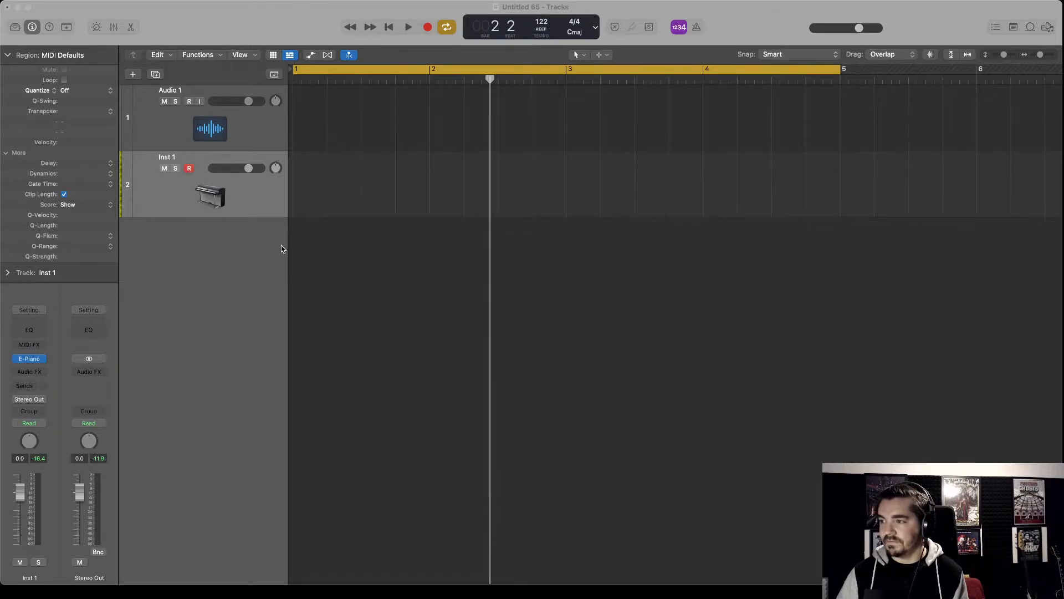
Insert the Mixed In Key Captain Chords MIDI effect on the Inst 1 track and start it in C Major
click(41, 344)
click(41, 344)
click(41, 345)
mouse_move(54, 464)
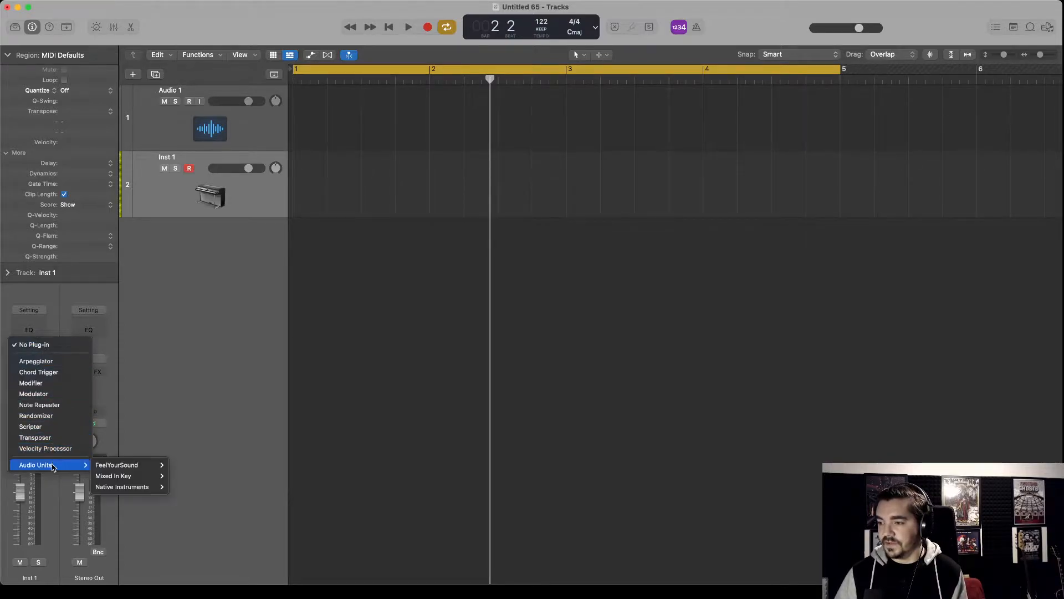
mouse_move(131, 475)
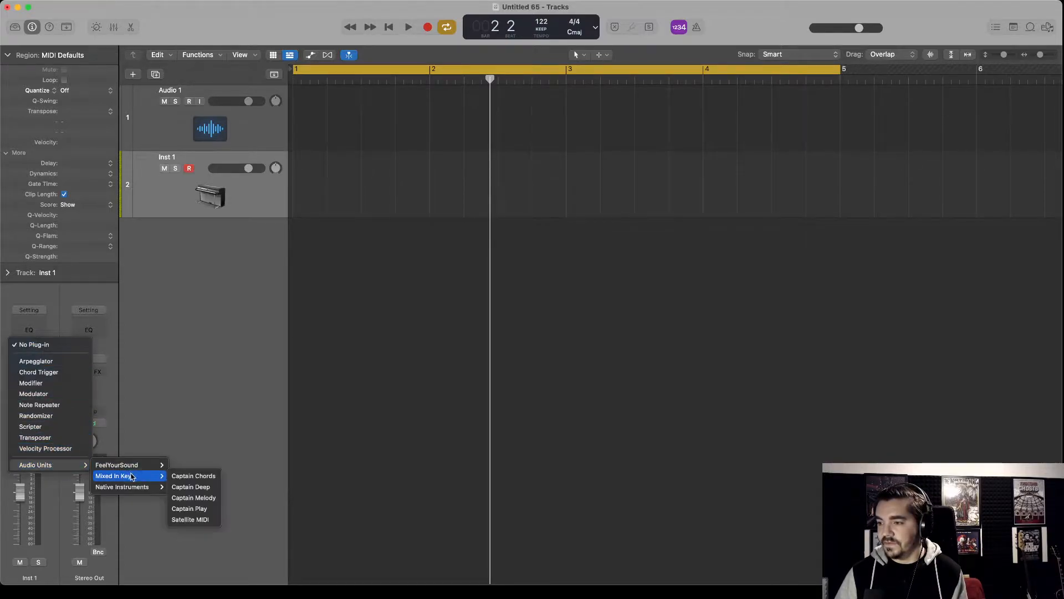
click(193, 476)
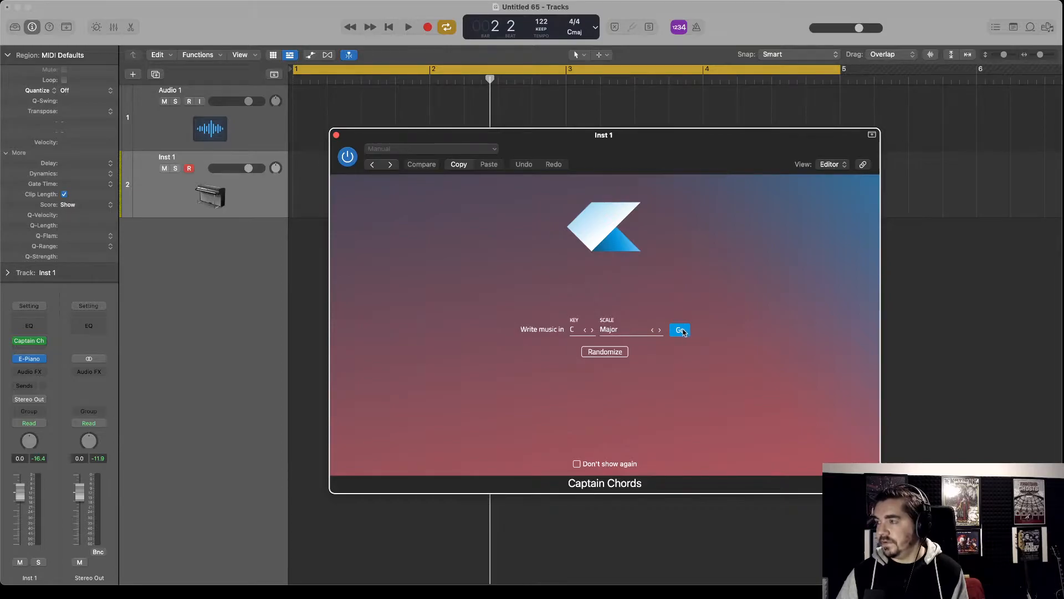
click(680, 330)
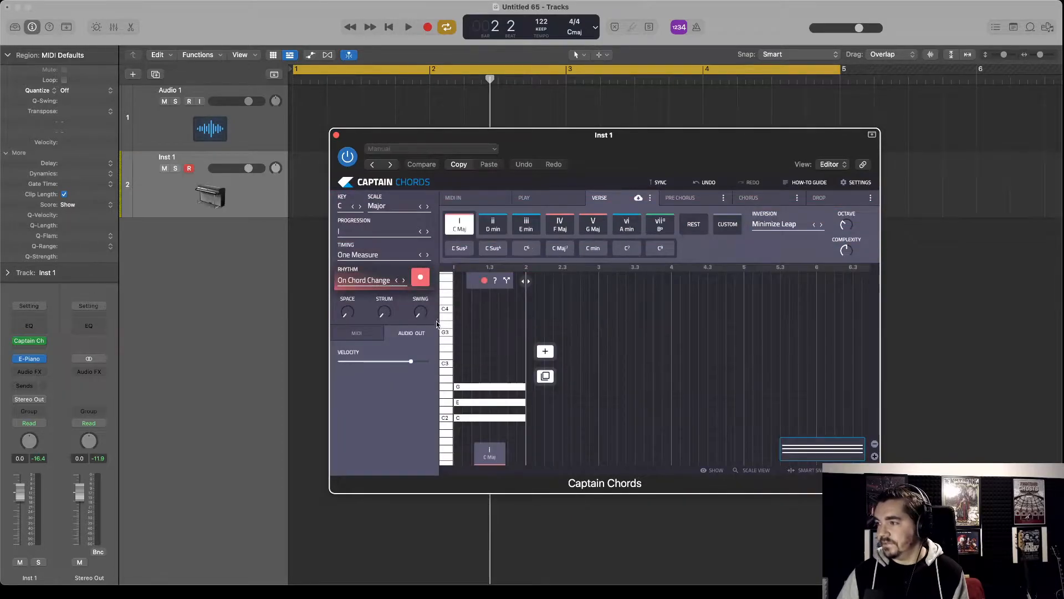
Choose the I - IV - V - vi chord progression in Captain Chords
click(350, 237)
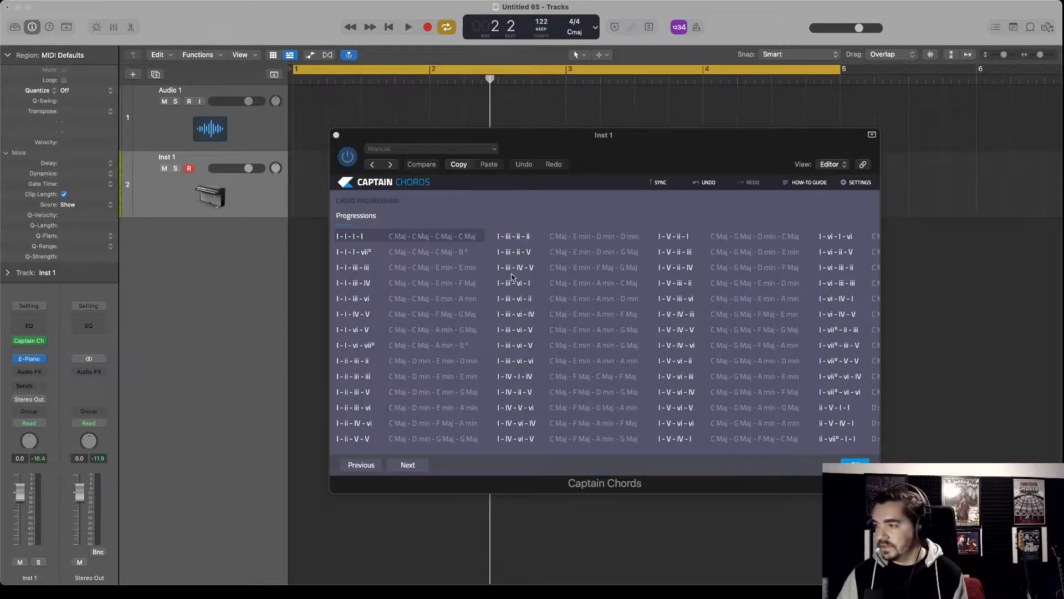
click(596, 410)
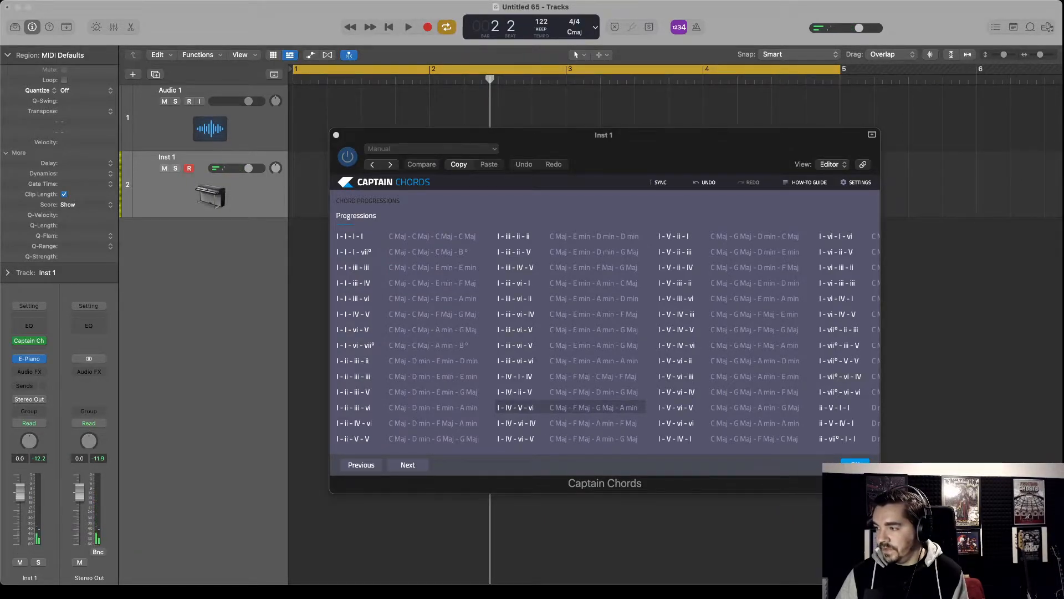
click(848, 464)
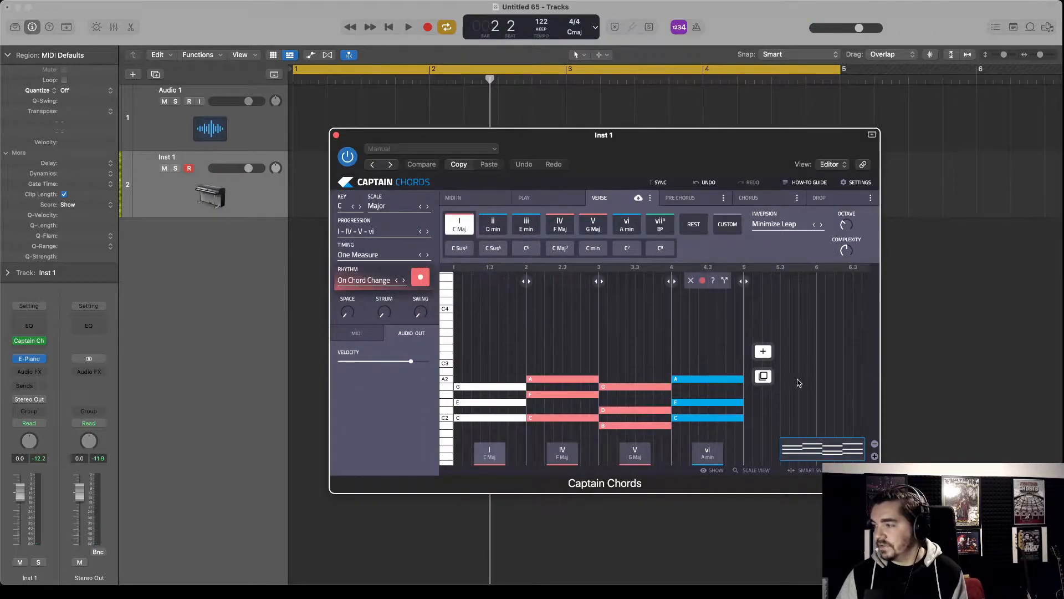
Place the Captain Chords progression on the Inst 1 track at bar 1 and play it back
drag(667, 135, 667, 252)
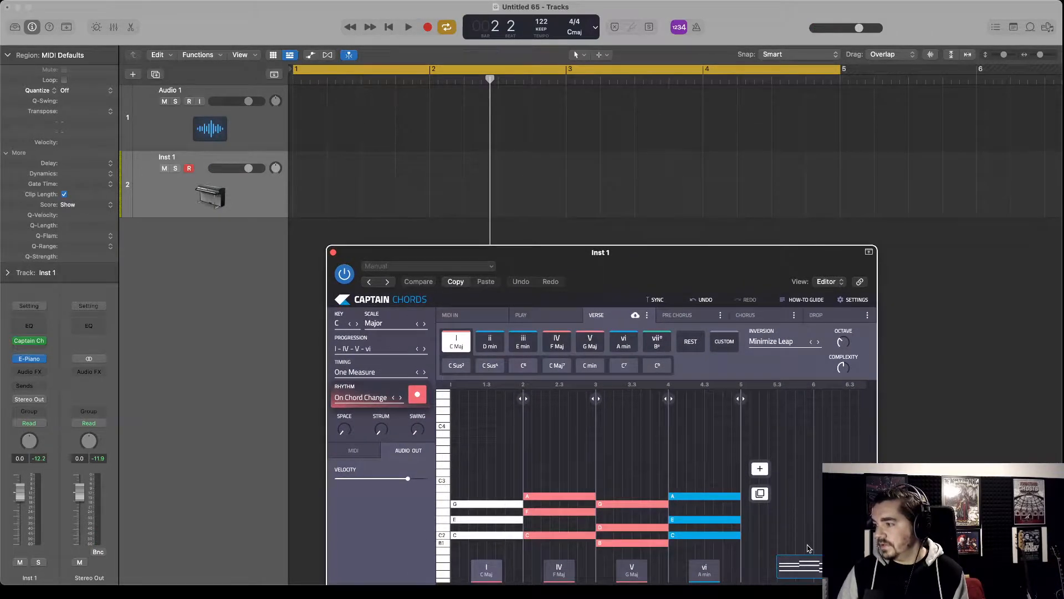
drag(808, 549, 295, 179)
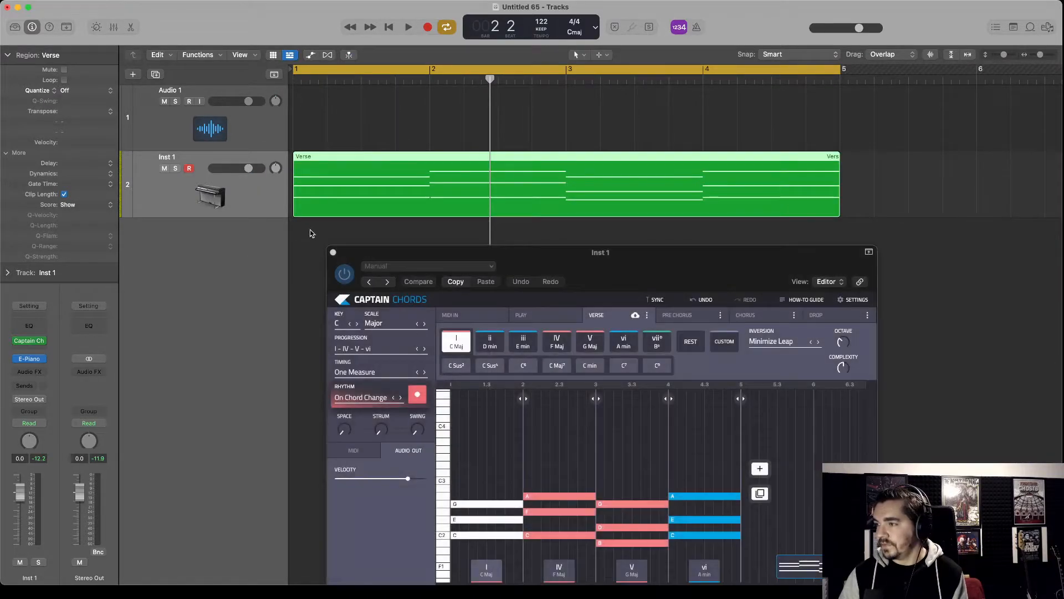
click(332, 253)
key(space)
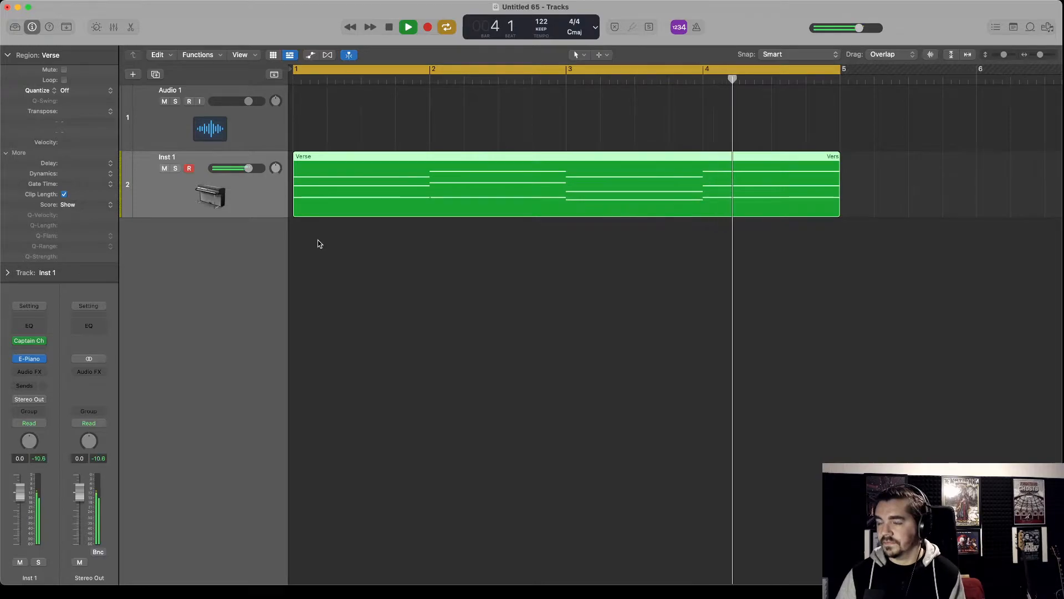
key(space)
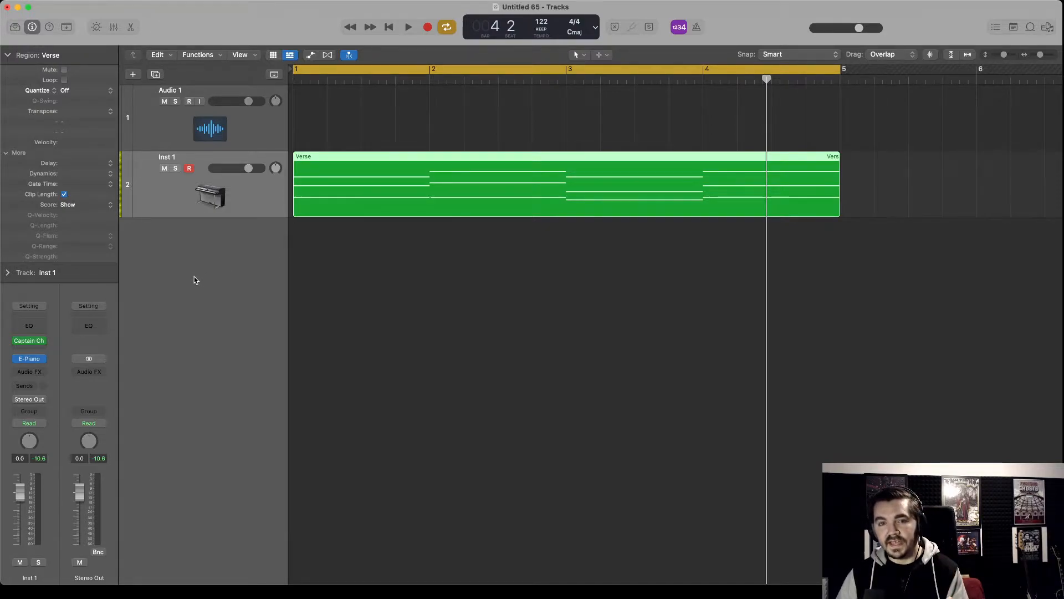
Open the Verse region in the Piano Roll, select all its notes, and set the region's quantize value to 1/16 Note
double_click(362, 160)
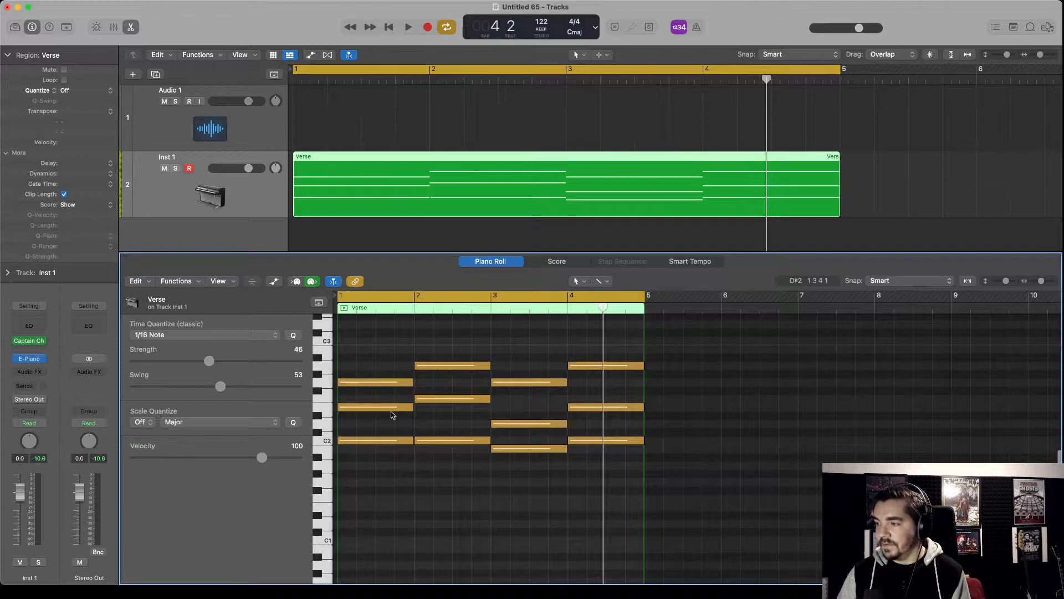
drag(370, 337, 682, 539)
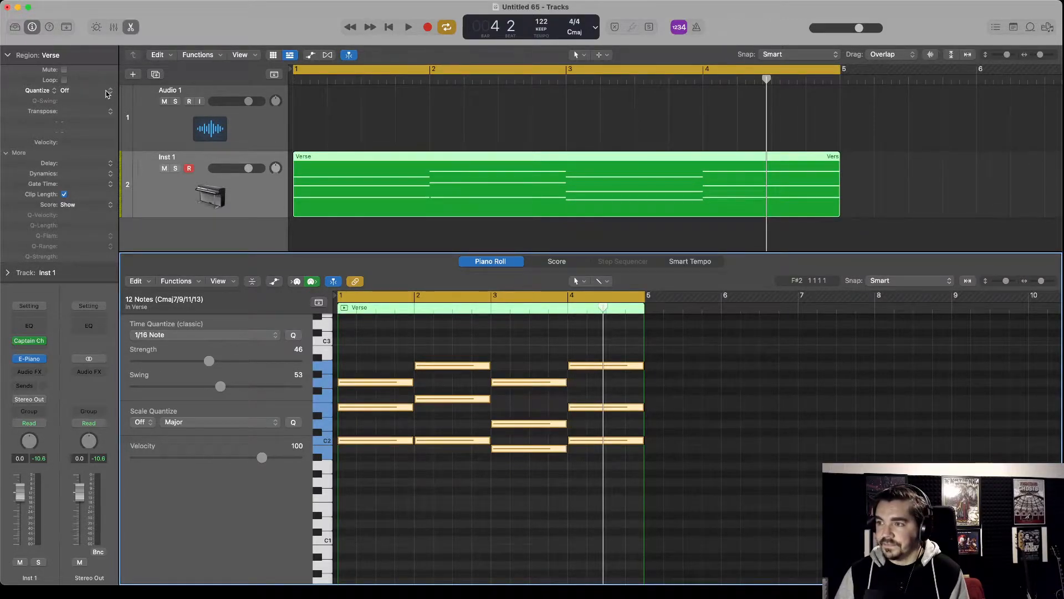
click(8, 55)
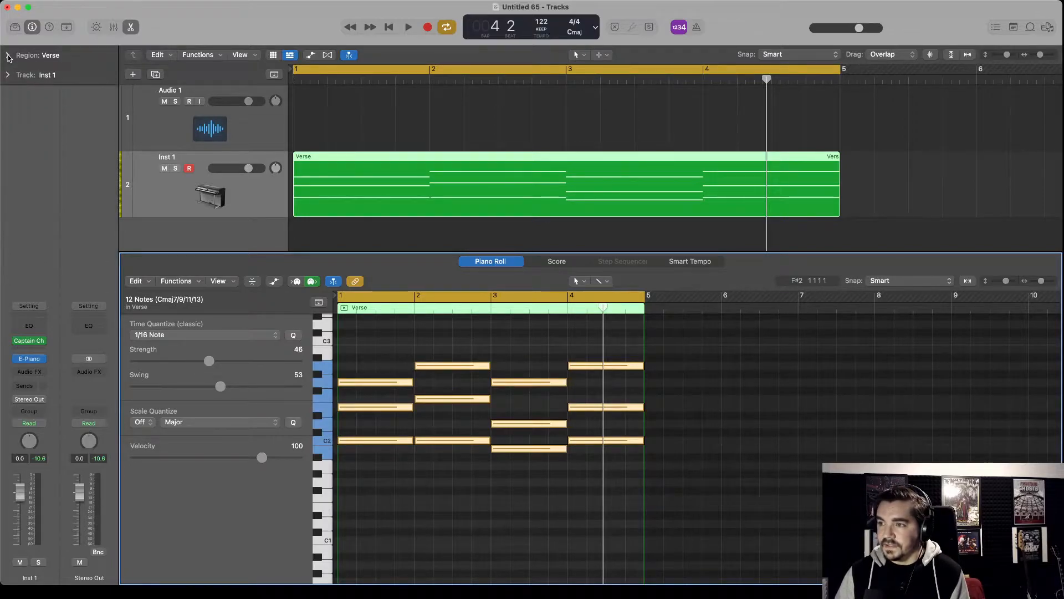
click(8, 56)
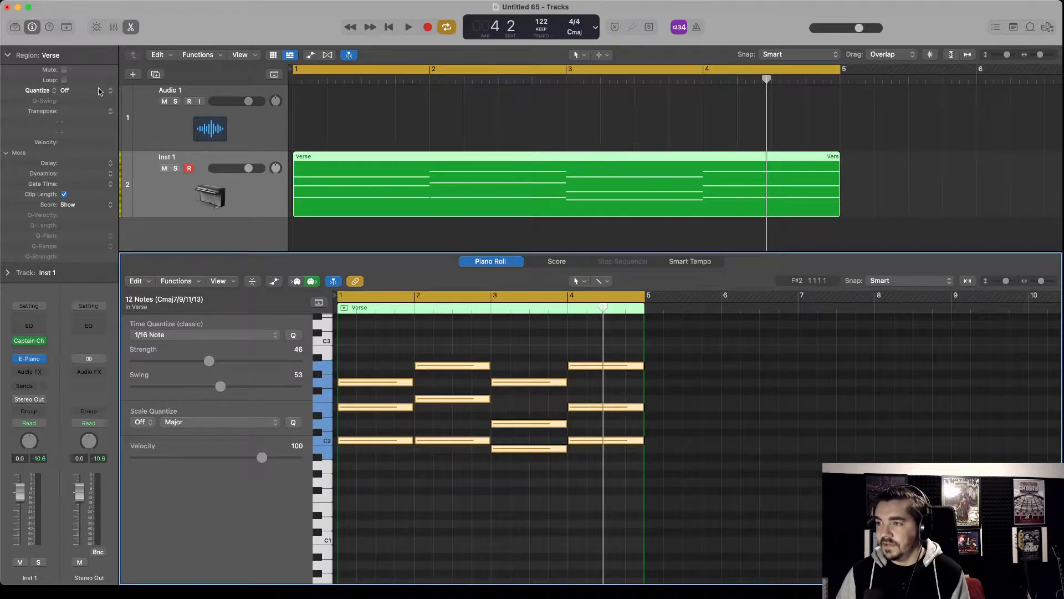
click(94, 90)
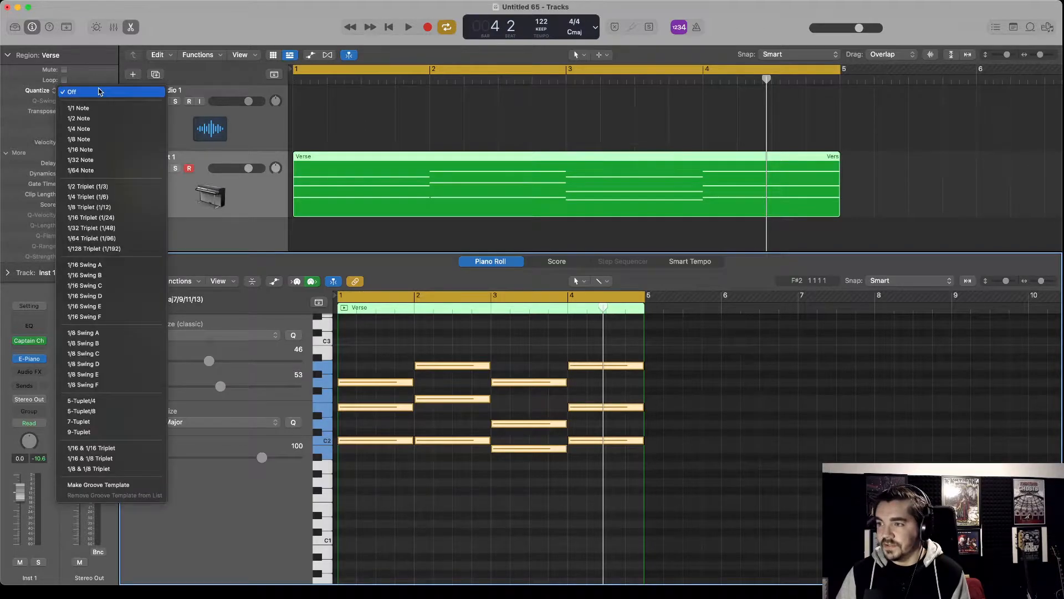
click(100, 150)
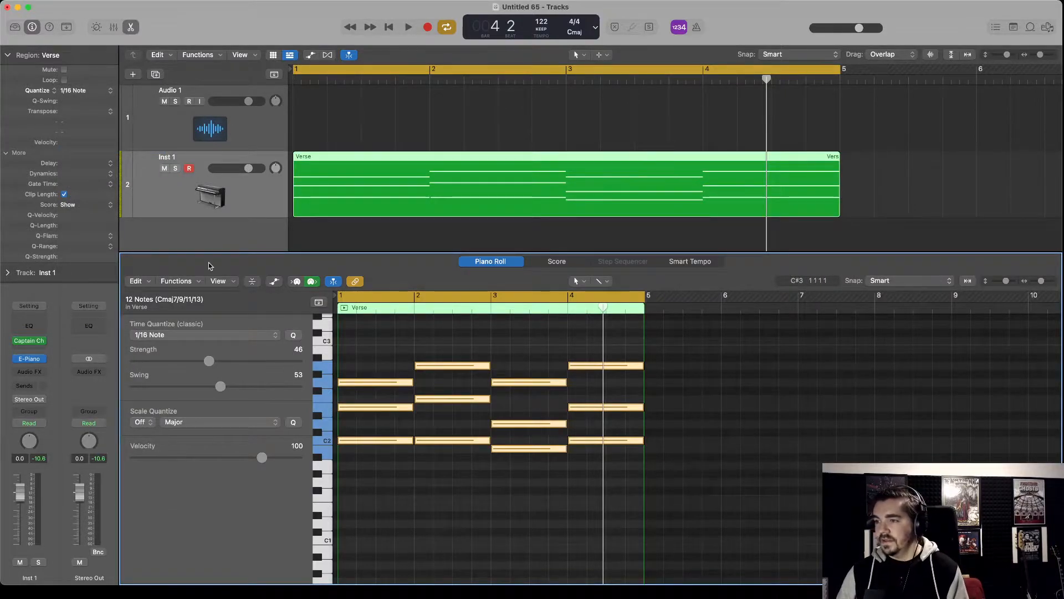
Set the Verse region's Q-Flam to +1/96 (+40 ticks)
click(7, 153)
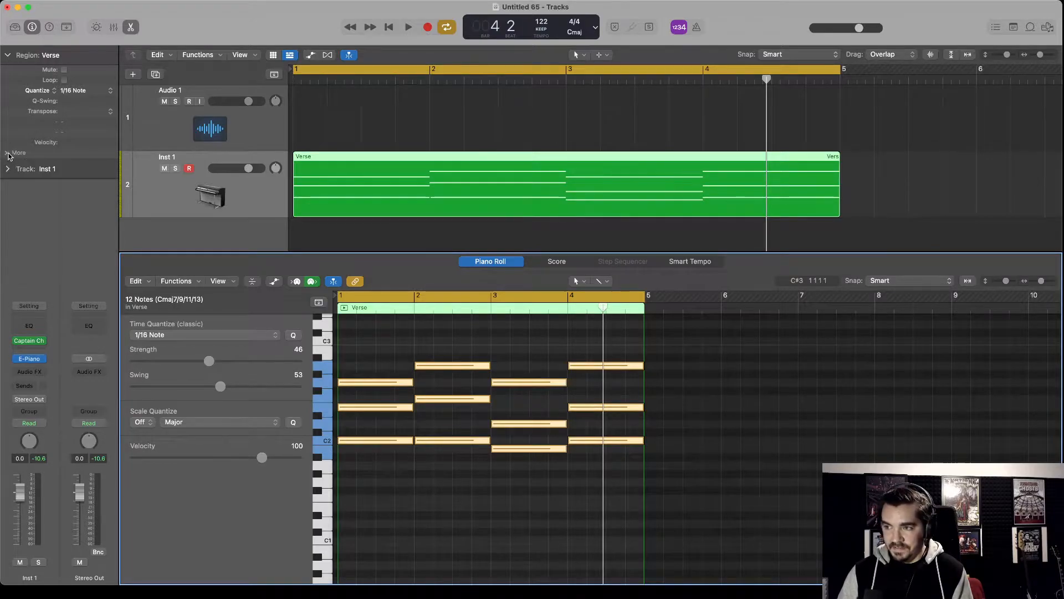
click(7, 153)
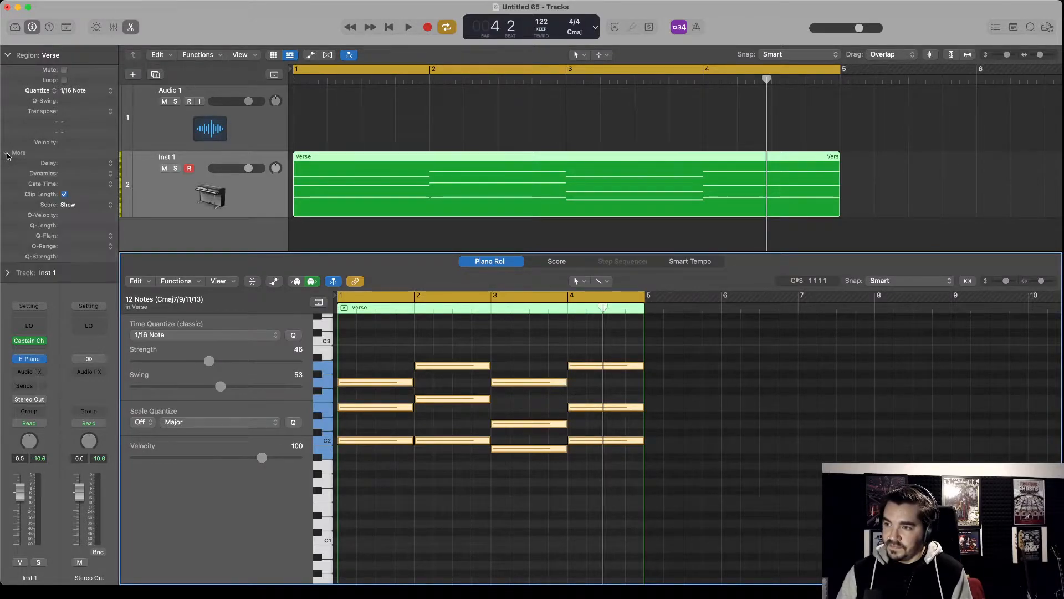
click(111, 239)
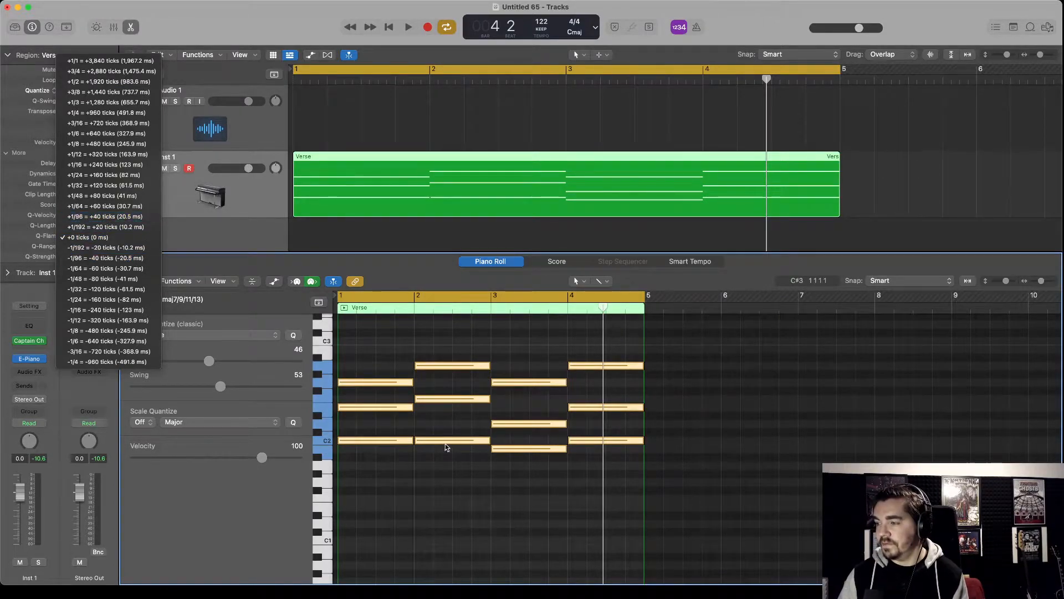
click(103, 220)
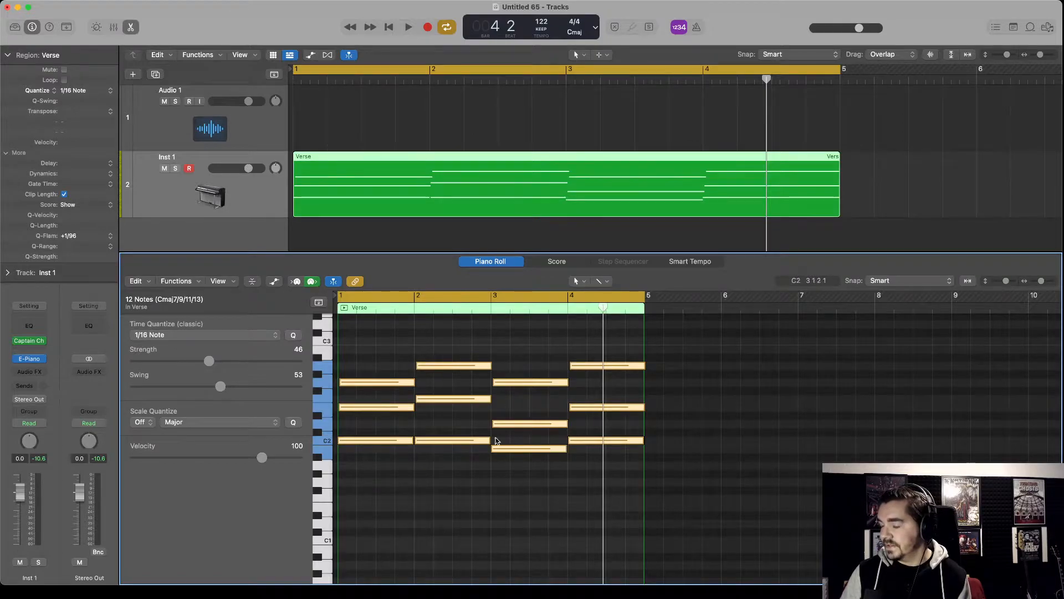
Try Q-Flam values of -1/96 and -1/48 on the Verse region, and reset Q-Flam to 0 ticks
click(105, 237)
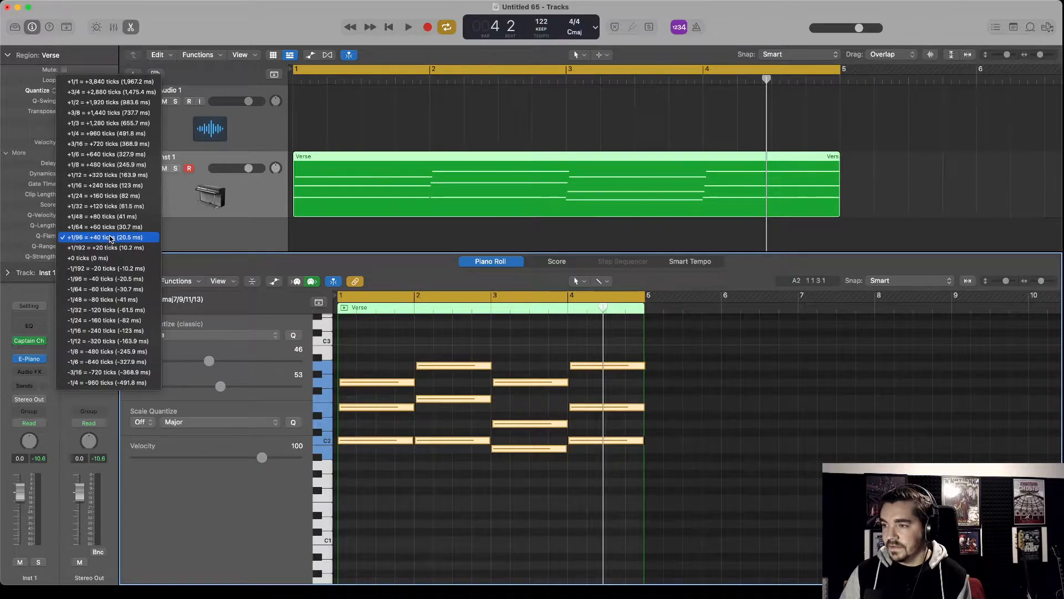
click(104, 279)
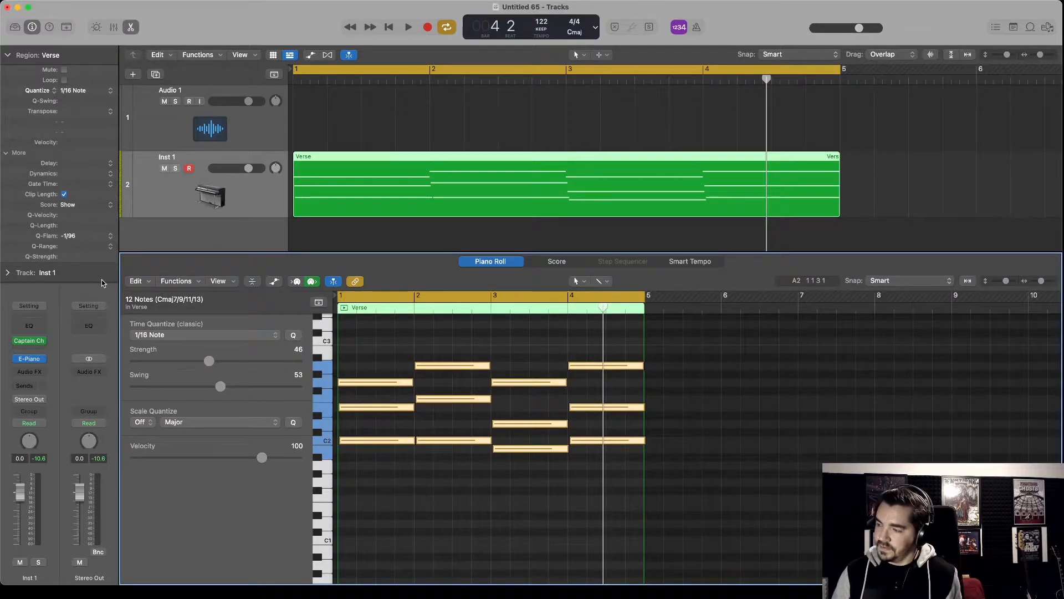
click(110, 242)
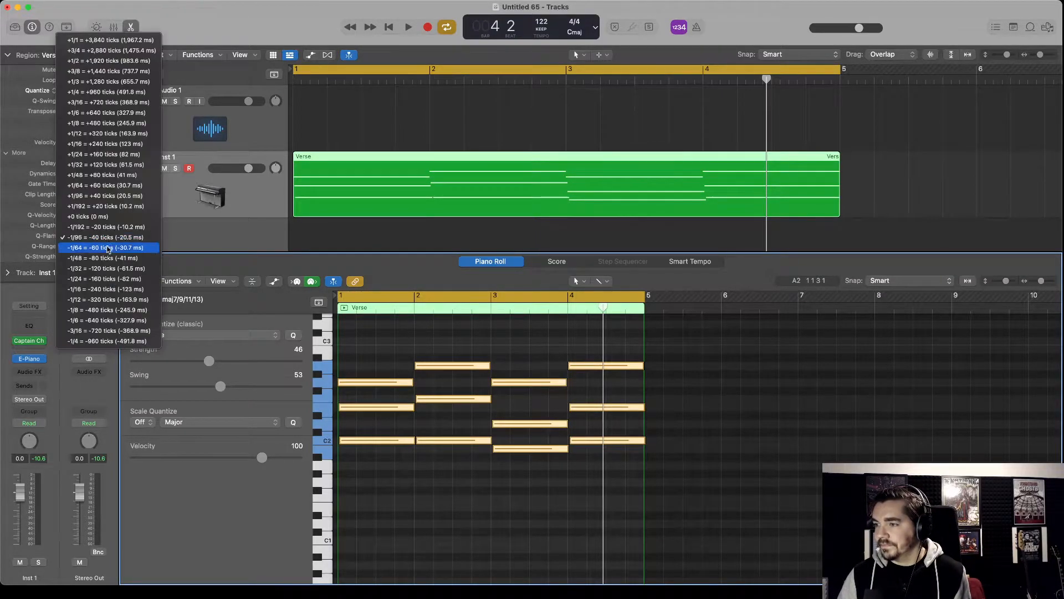
click(105, 255)
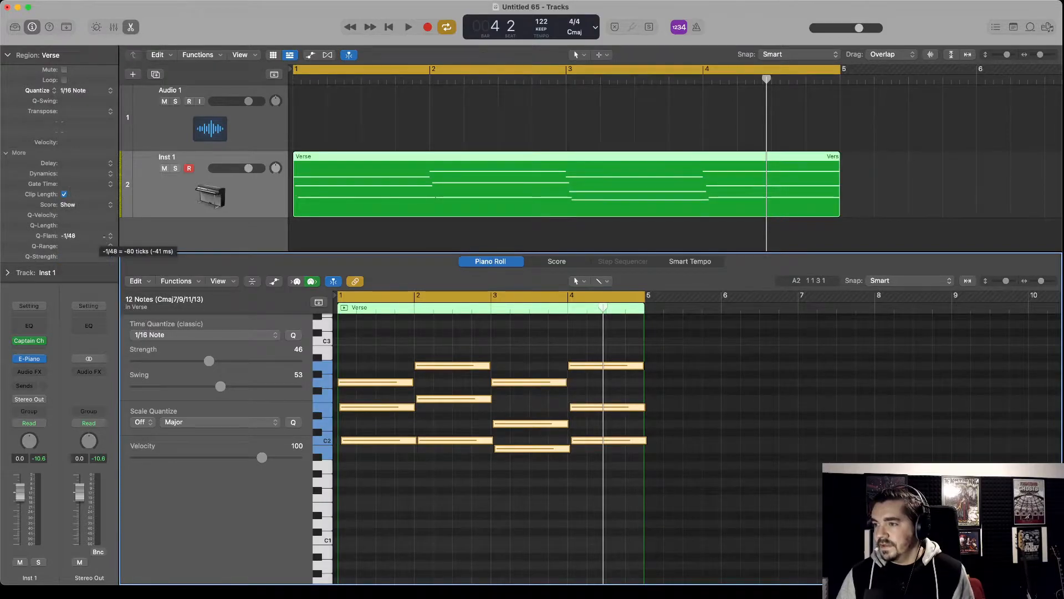
click(113, 237)
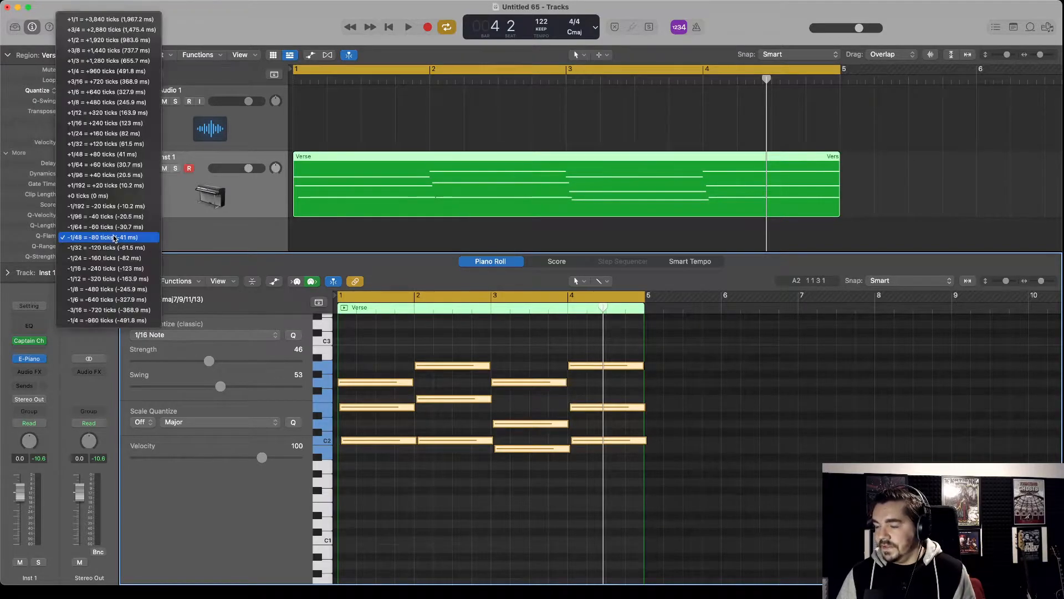
click(111, 195)
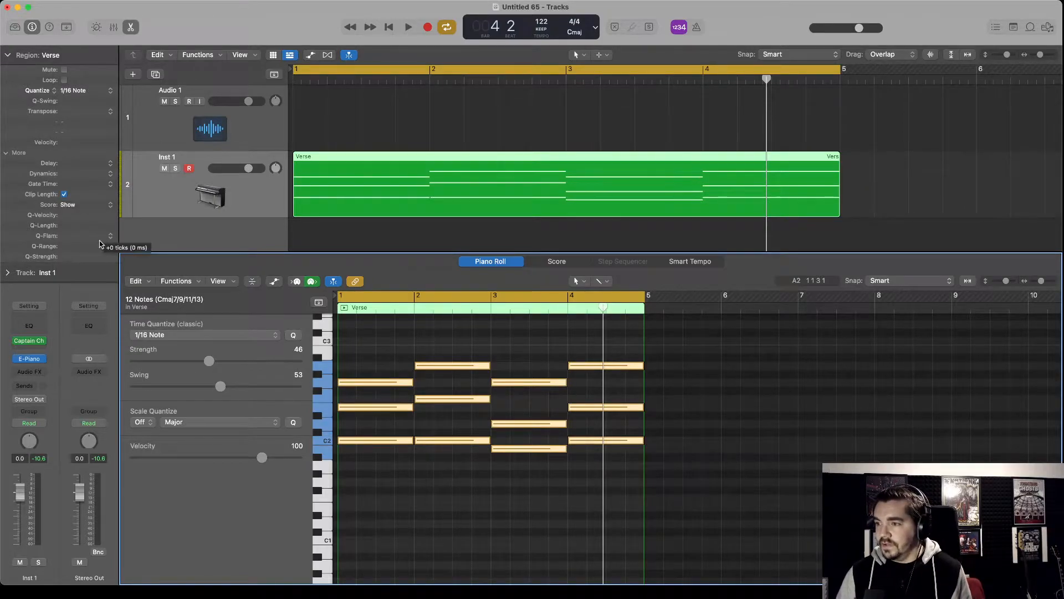
Set the Verse region's Q-Flam to +1/16 and play the region back
click(104, 238)
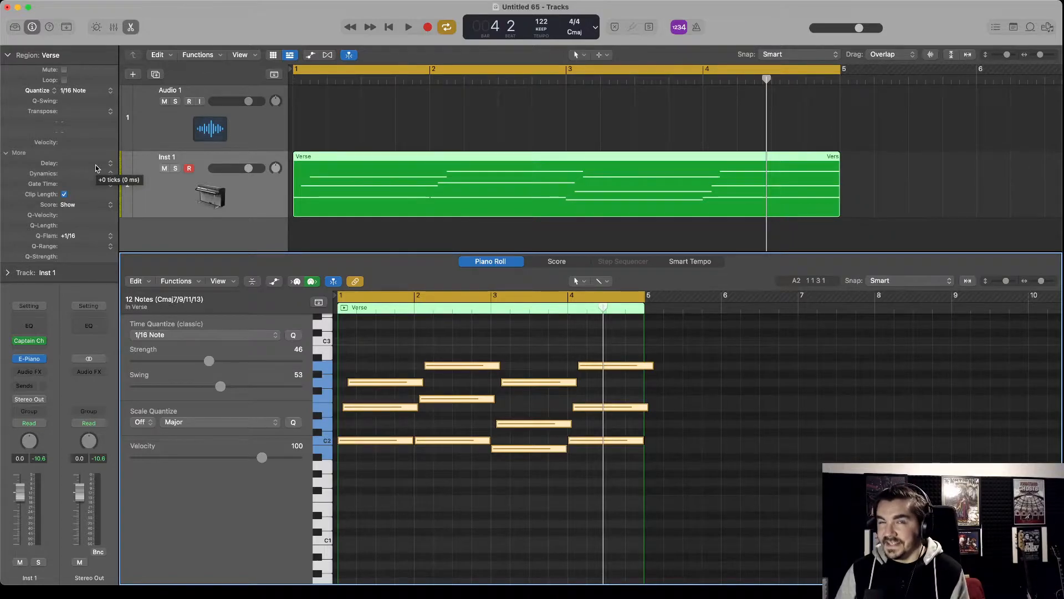
key(space)
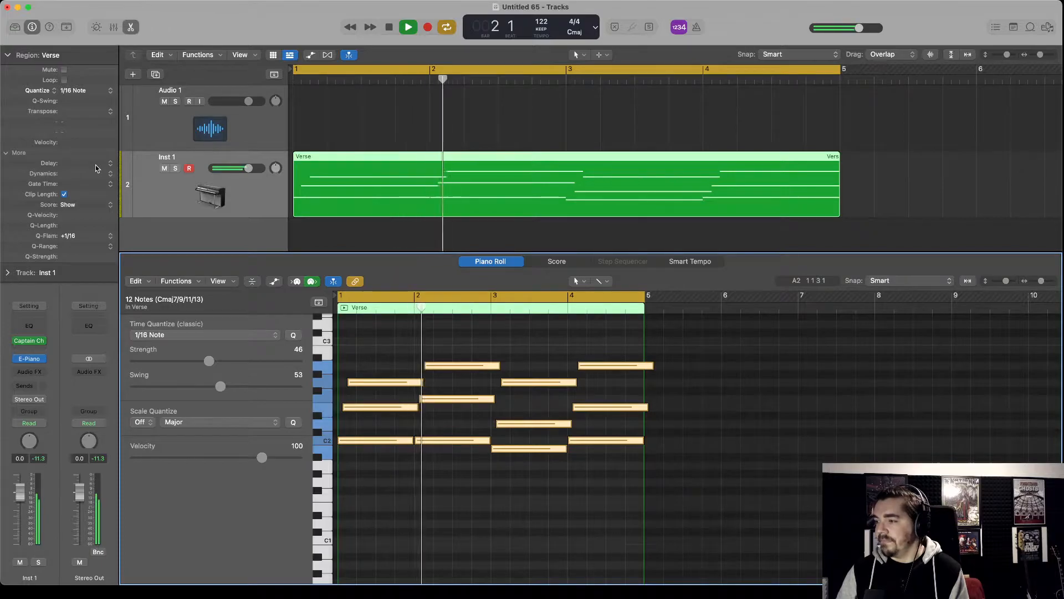
Try a Q-Flam of +1/3 on the Verse region during playback, and stop playback
click(97, 236)
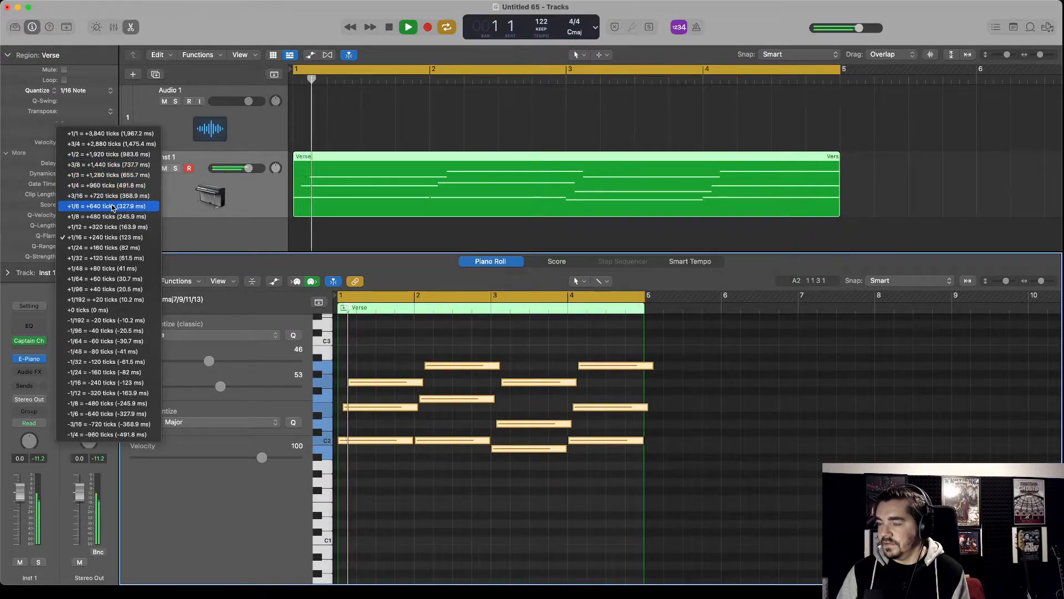
click(113, 176)
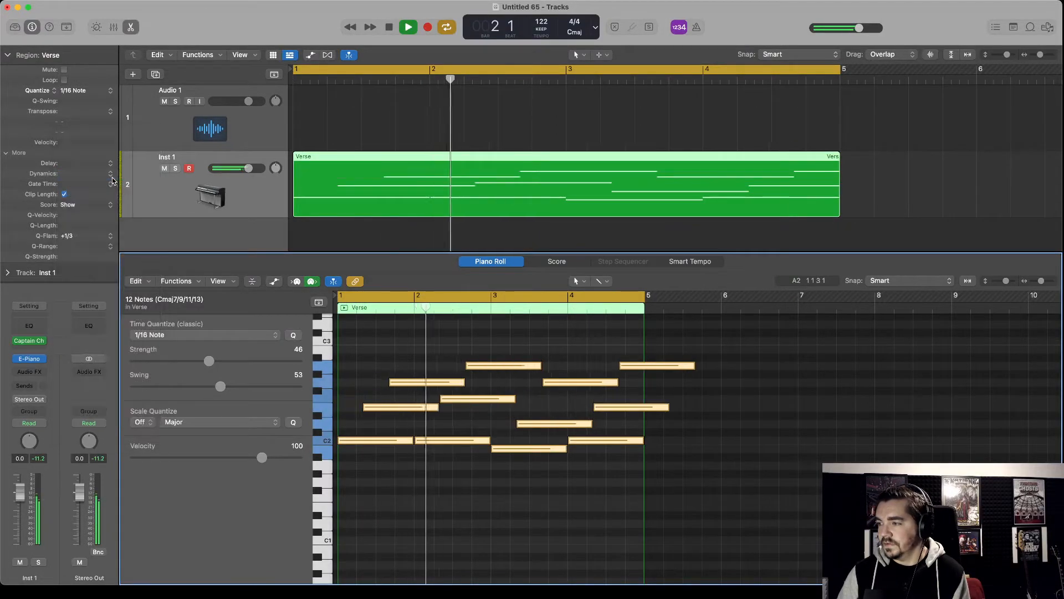
key(space)
Bypass the Captain Chords MIDI effect, set the Verse region's Q-Flam to +1/16, and audition the chords
click(16, 341)
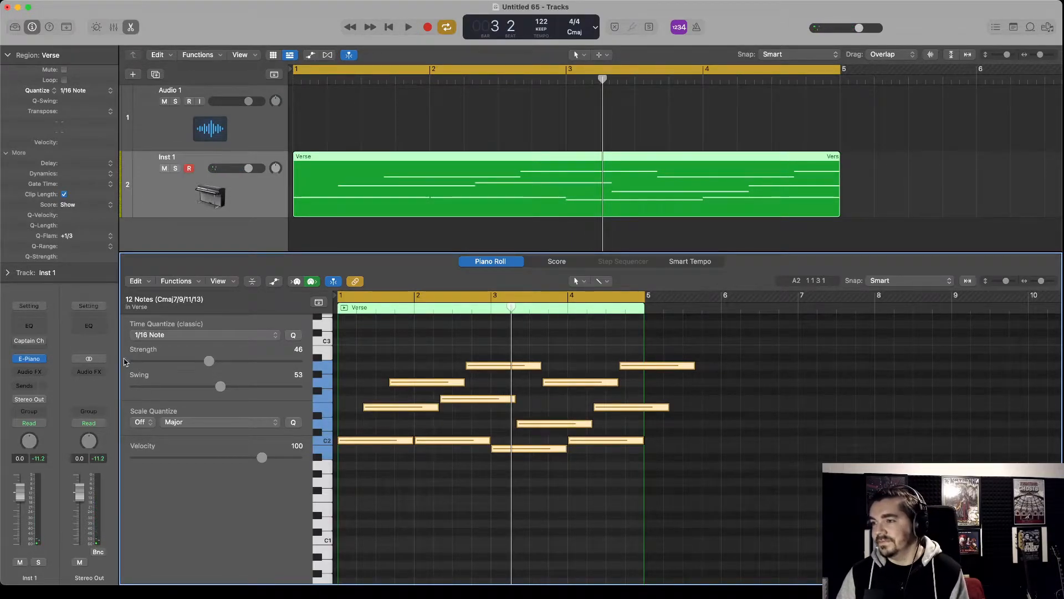
click(108, 237)
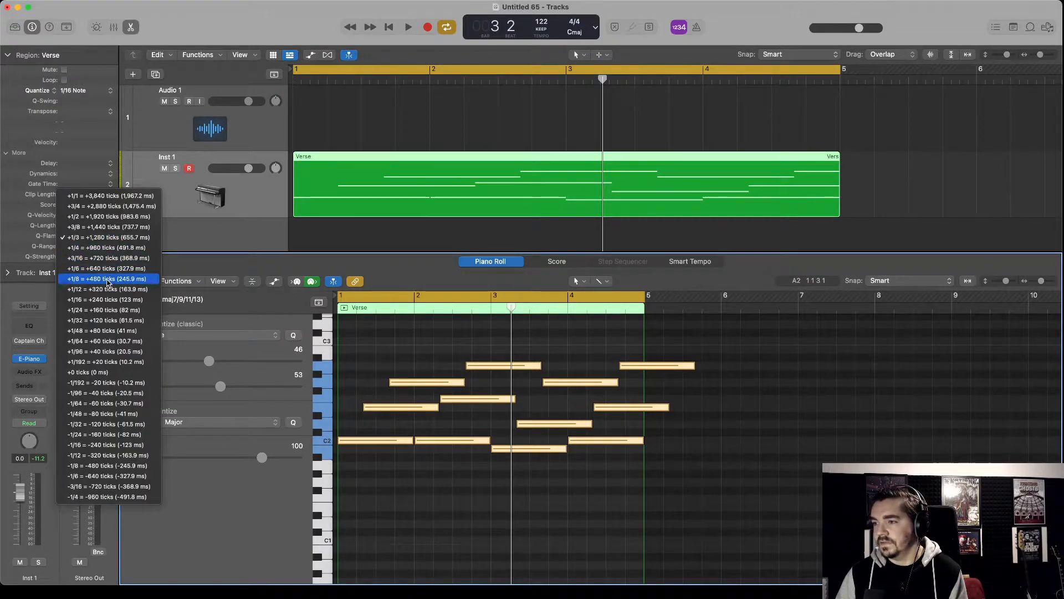
click(102, 299)
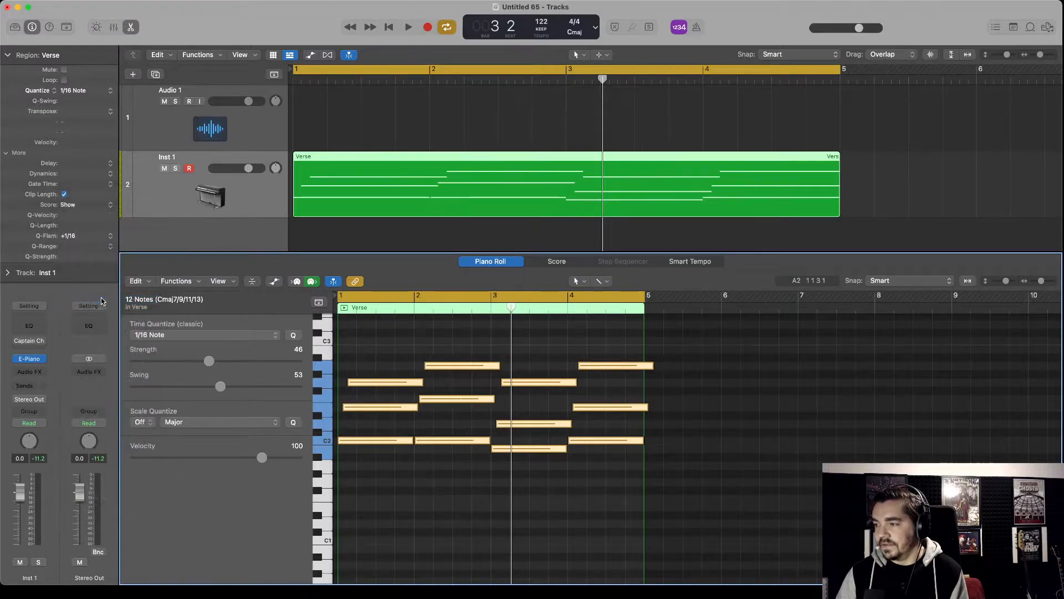
key(space)
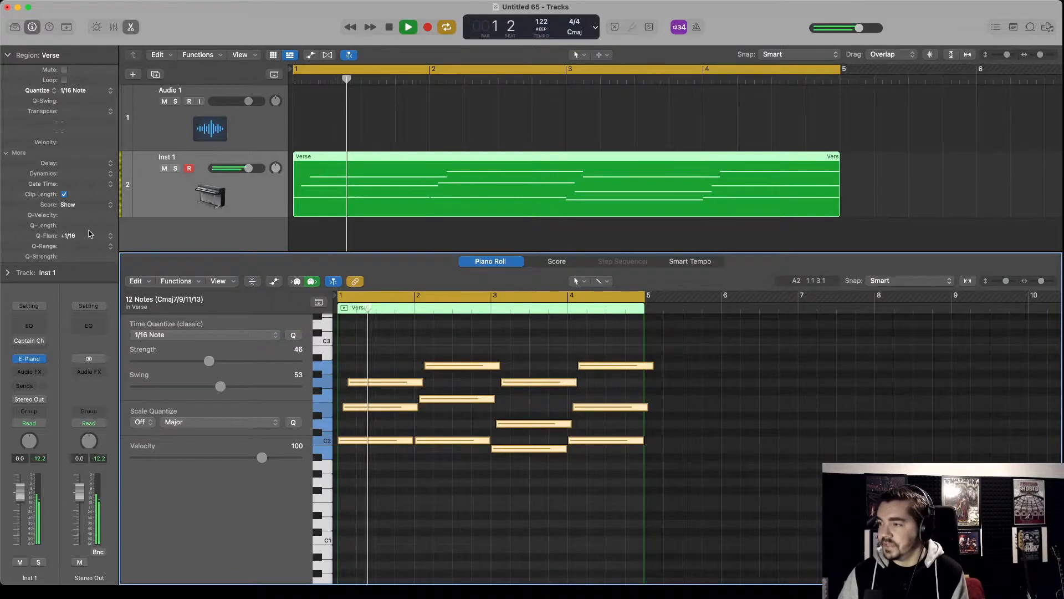
key(space)
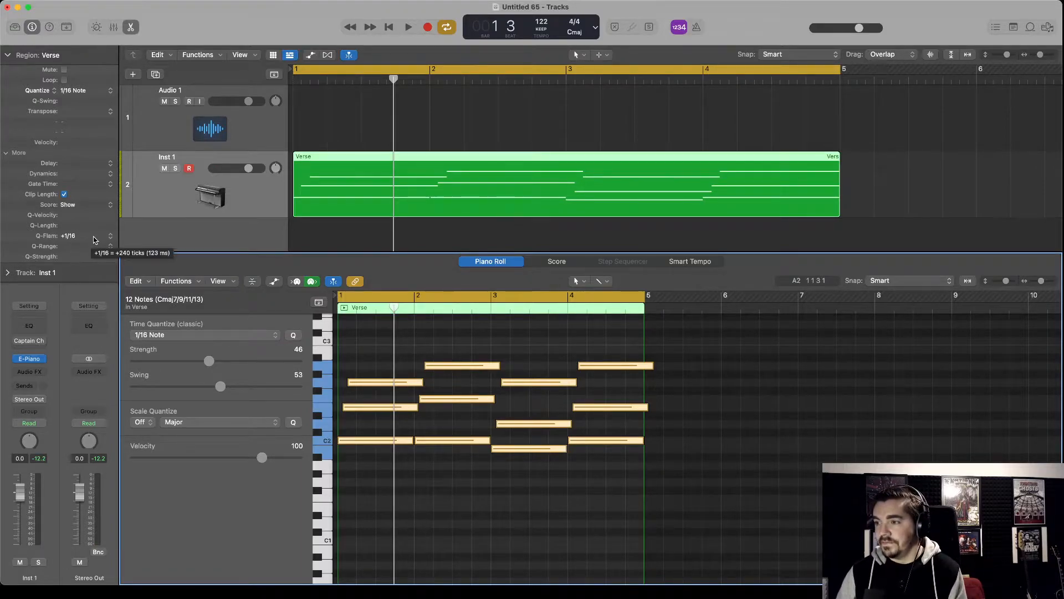
Set the Verse region's Q-Flam to +1/8 and audition the strummed chords
click(112, 237)
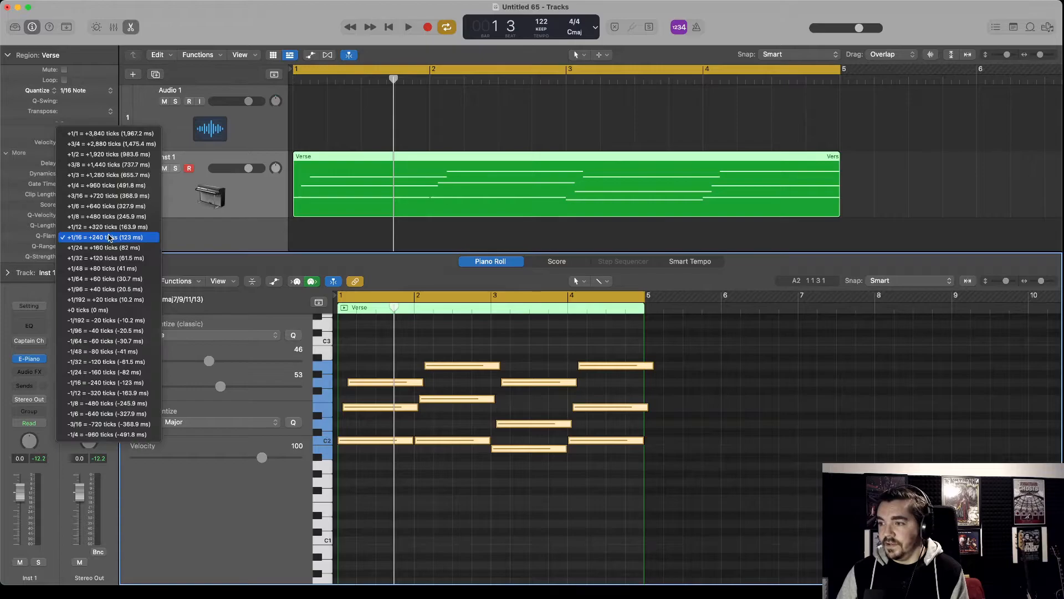
click(112, 217)
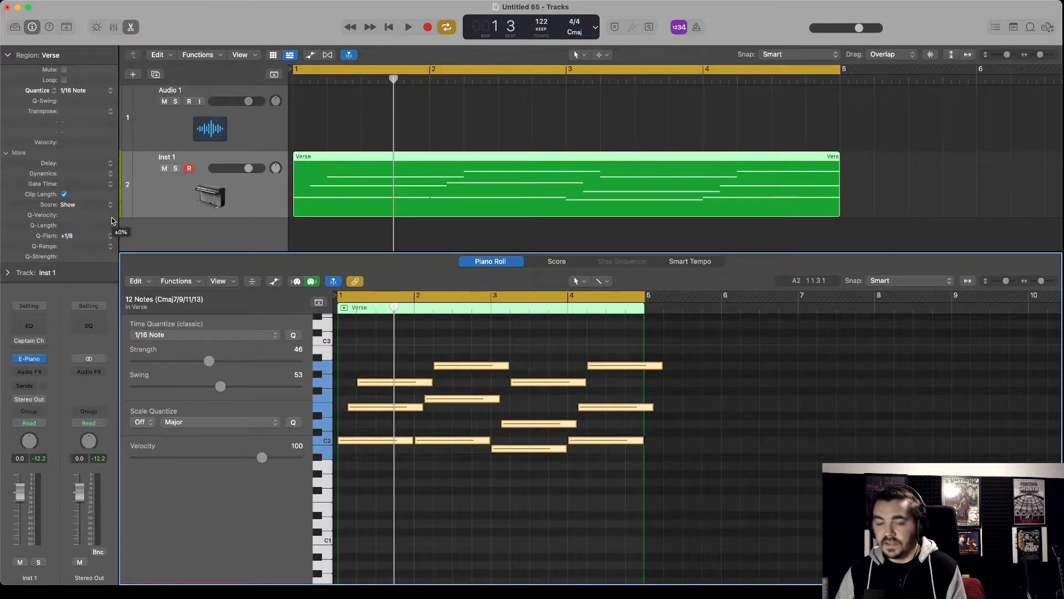
key(space)
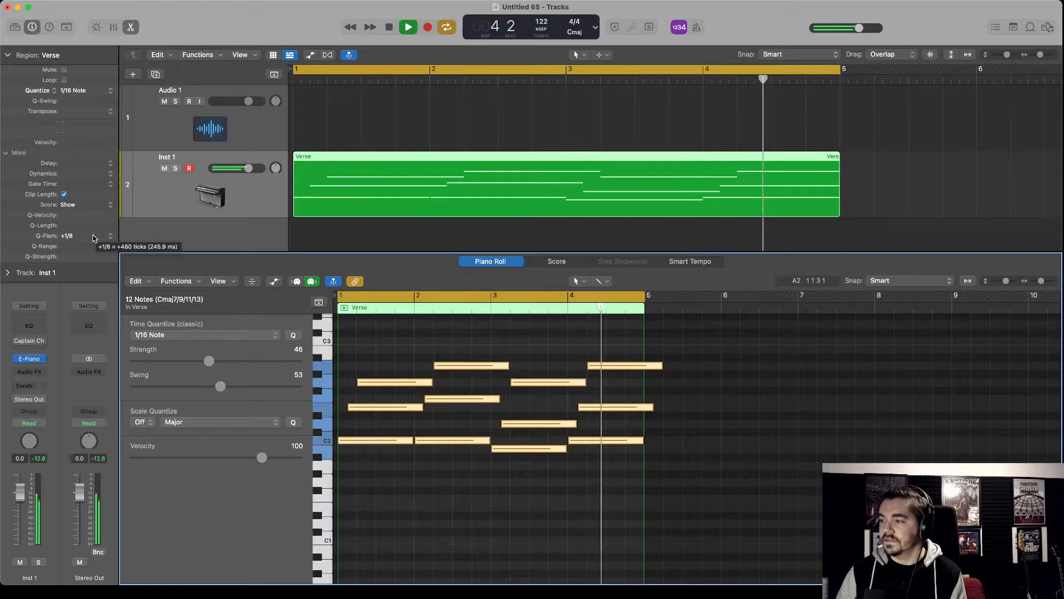
key(space)
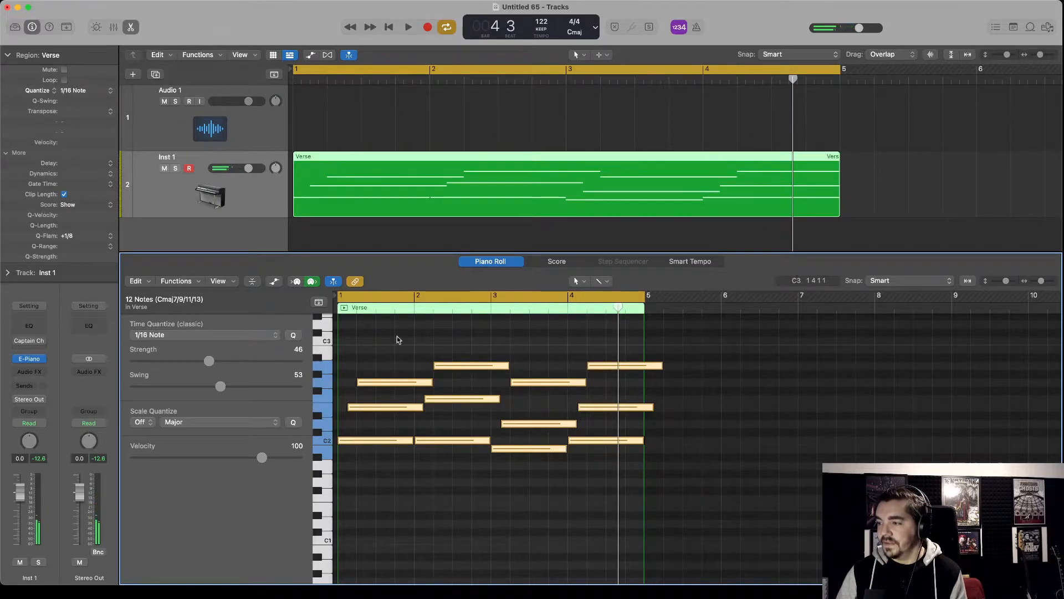
Try shortening all the notes so each chord's highest note ends at the bar line, audition them, and undo the shortening
drag(432, 382, 417, 384)
key(space)
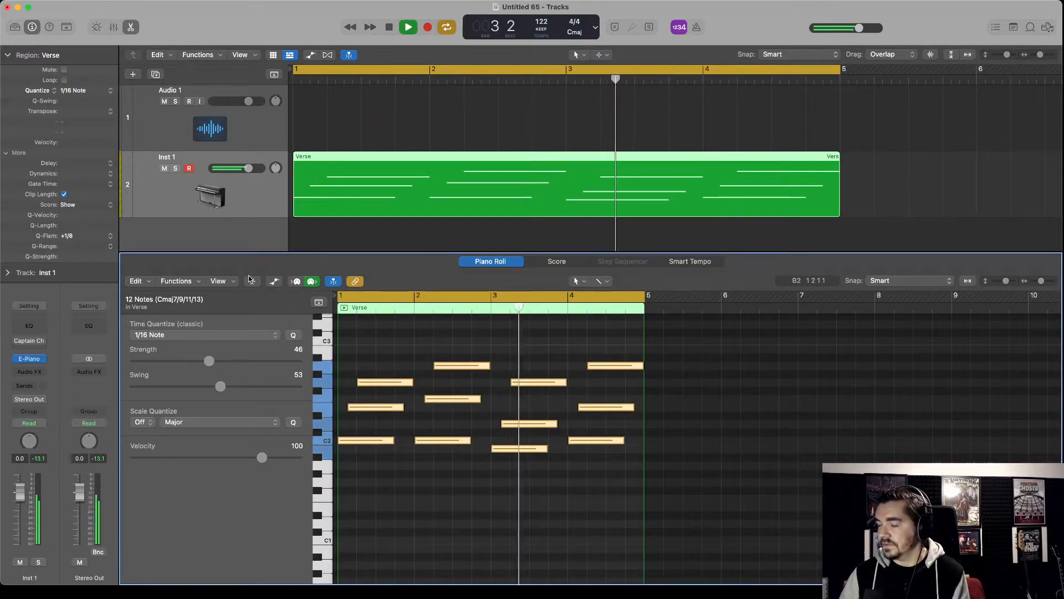
click(93, 0)
click(133, 7)
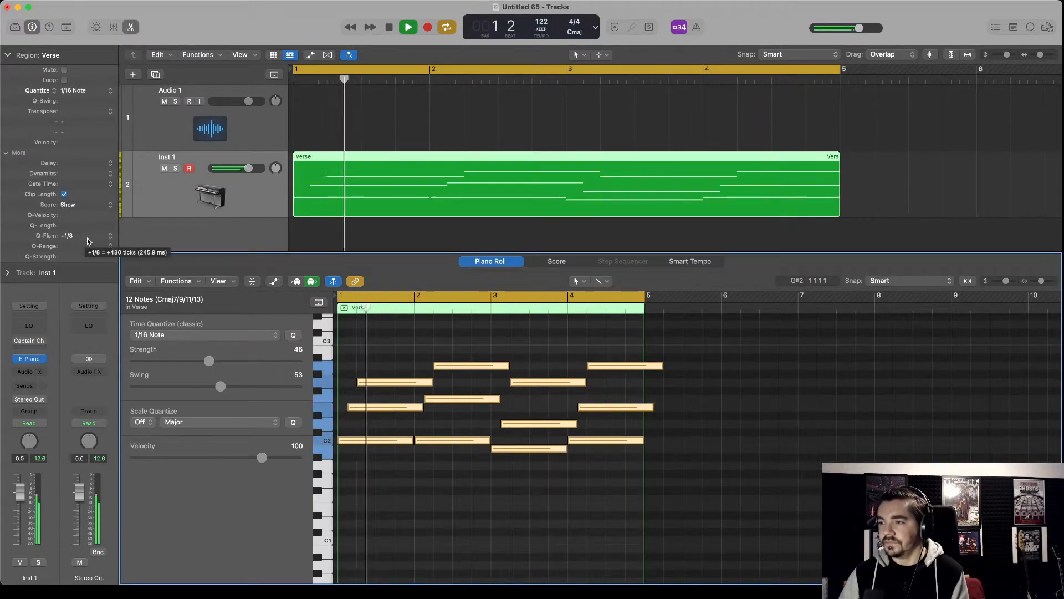
key(space)
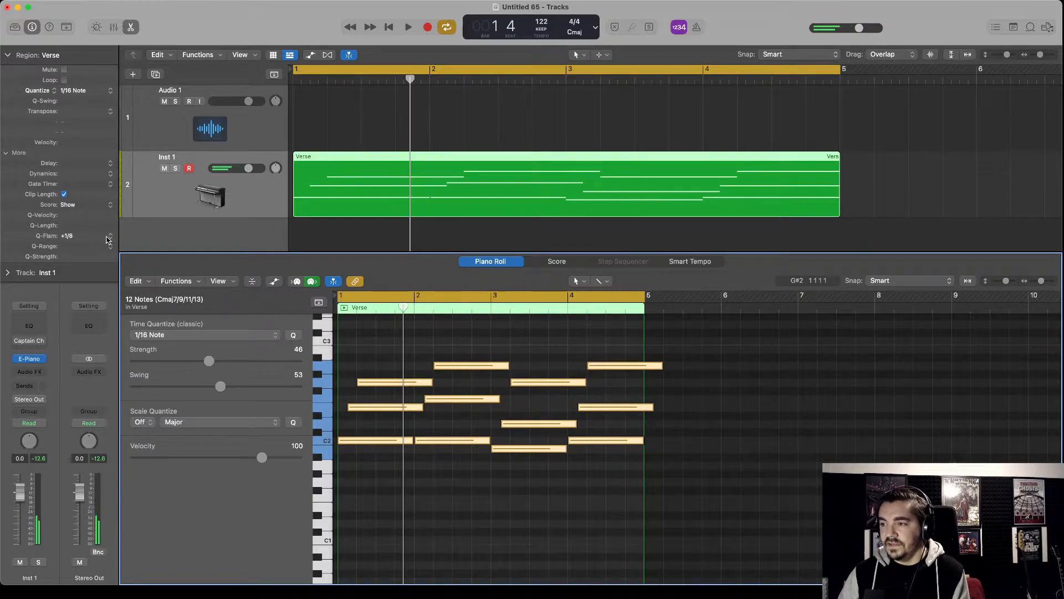
Set the Verse region's Q-Flam to +1/96 and play back the subtly strummed chords
click(107, 239)
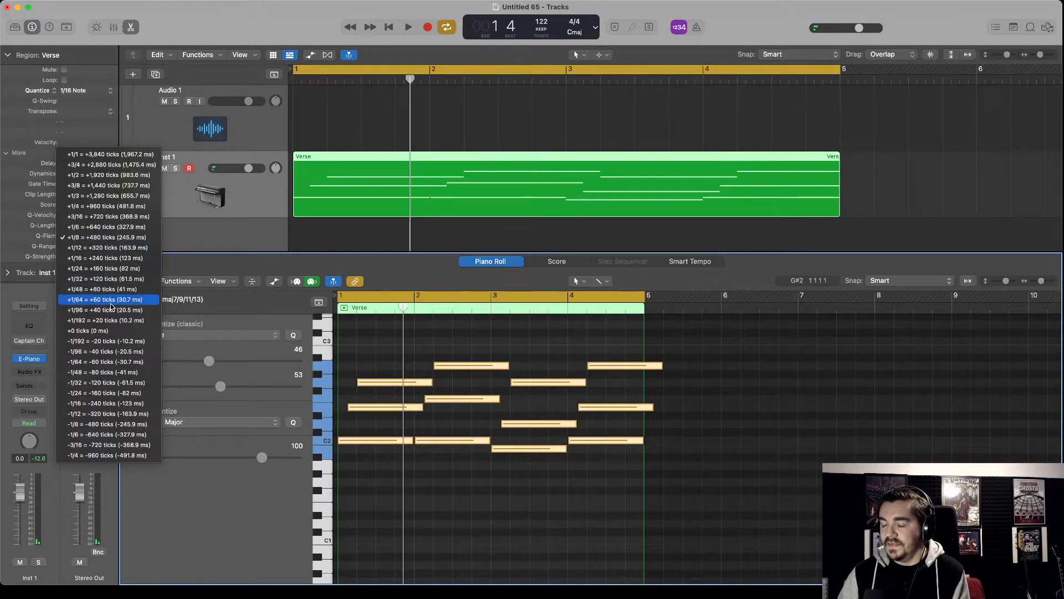
click(83, 310)
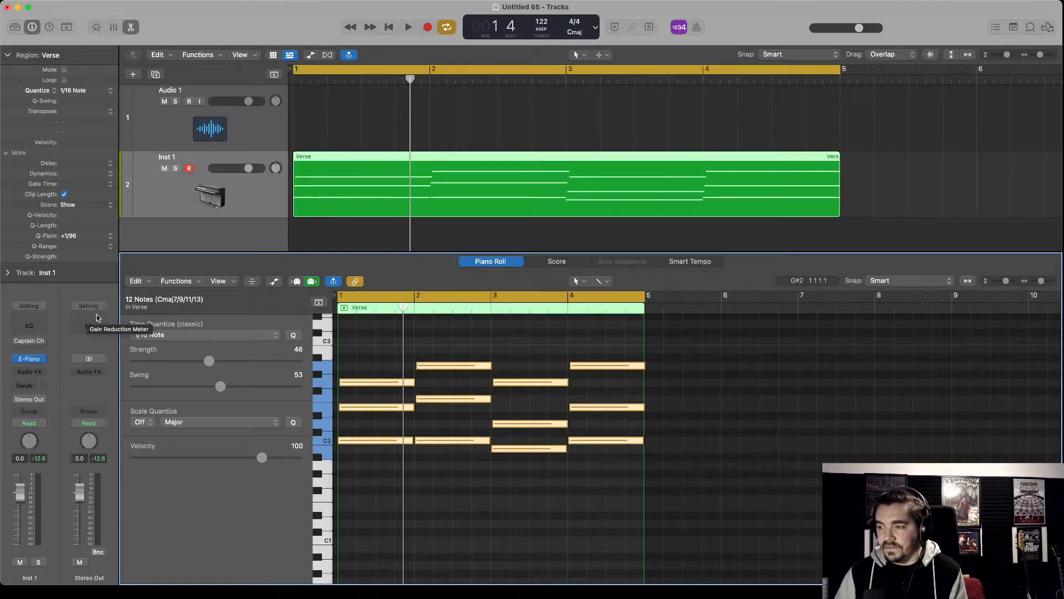
key(space)
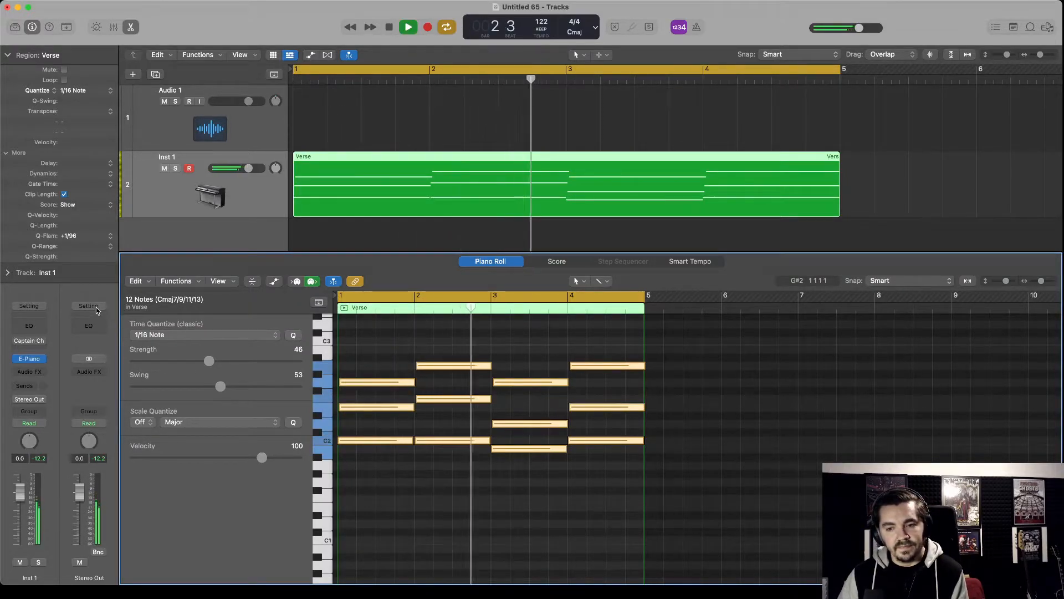
key(space)
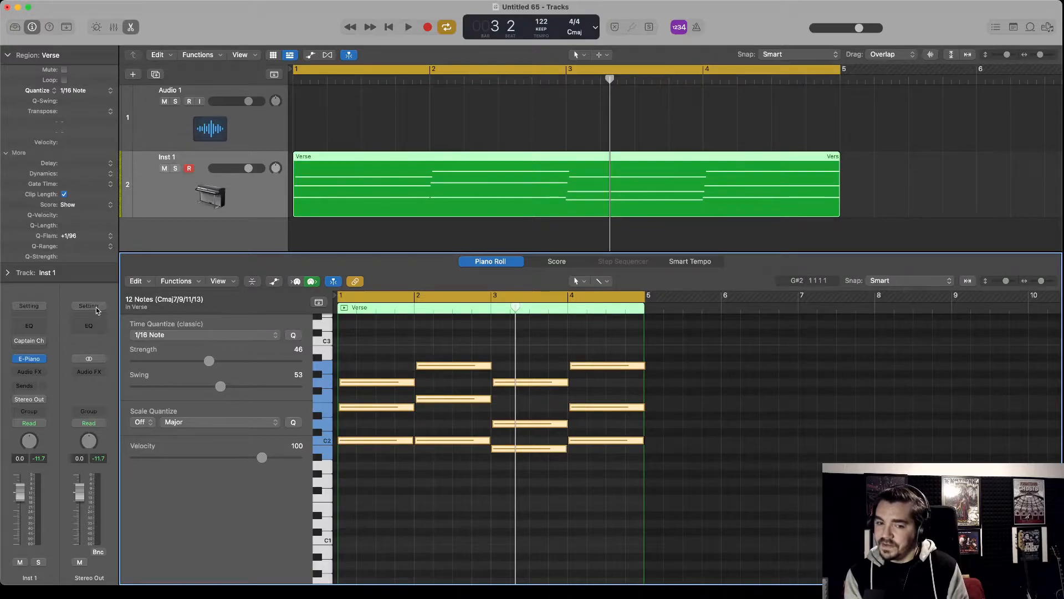
key(space)
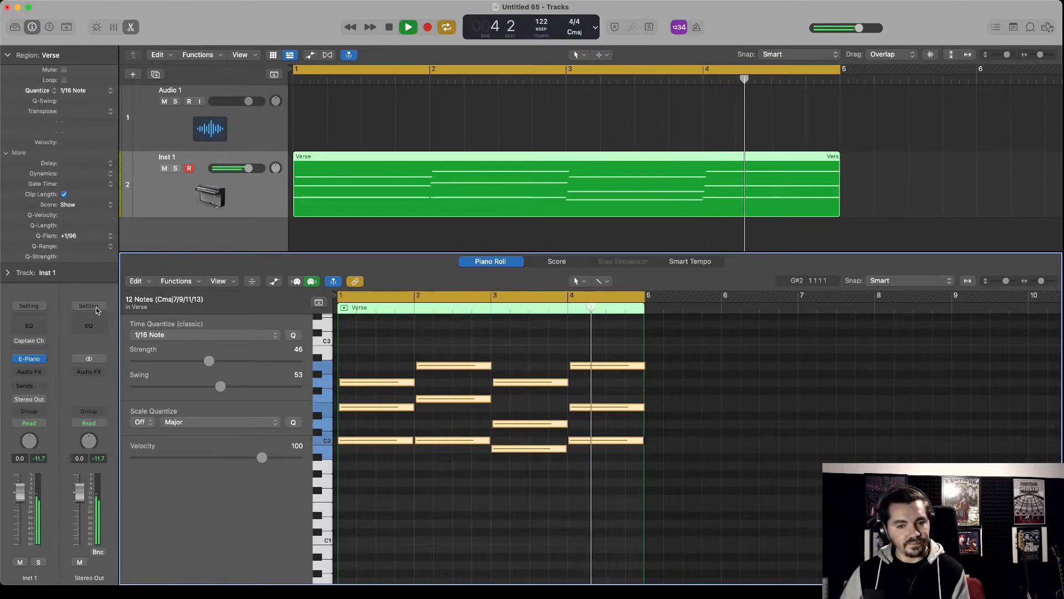
key(space)
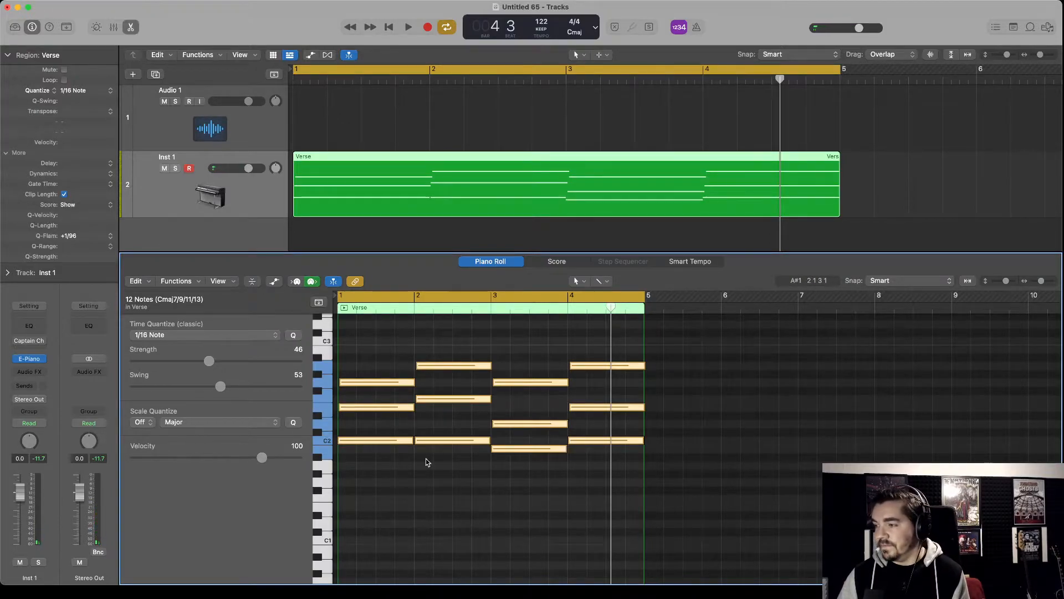
Set the velocity of the lowest note in all four chords to 112 and audition the progression
click(419, 477)
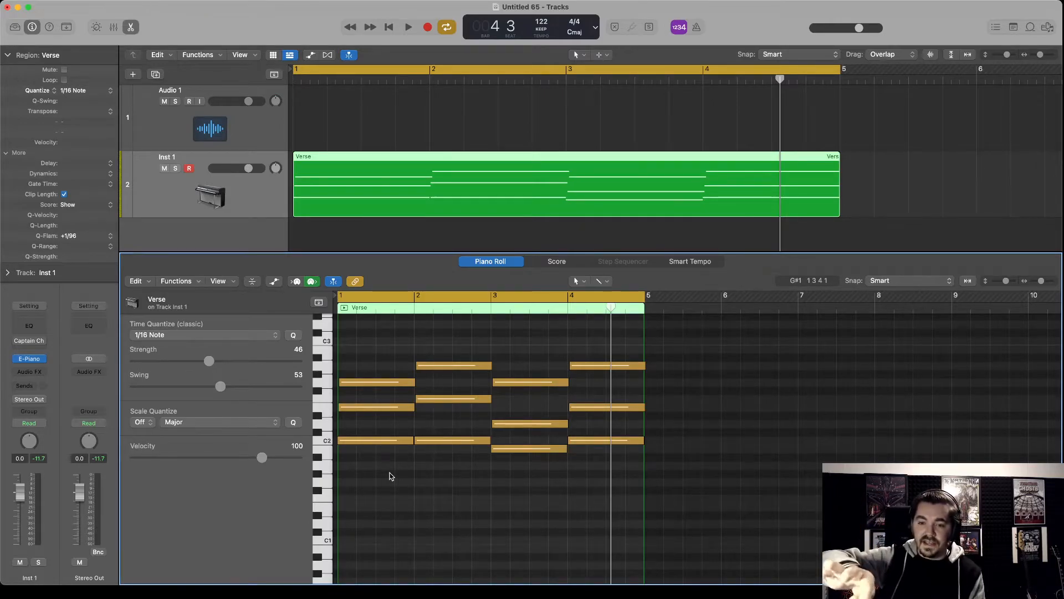
drag(378, 463, 588, 446)
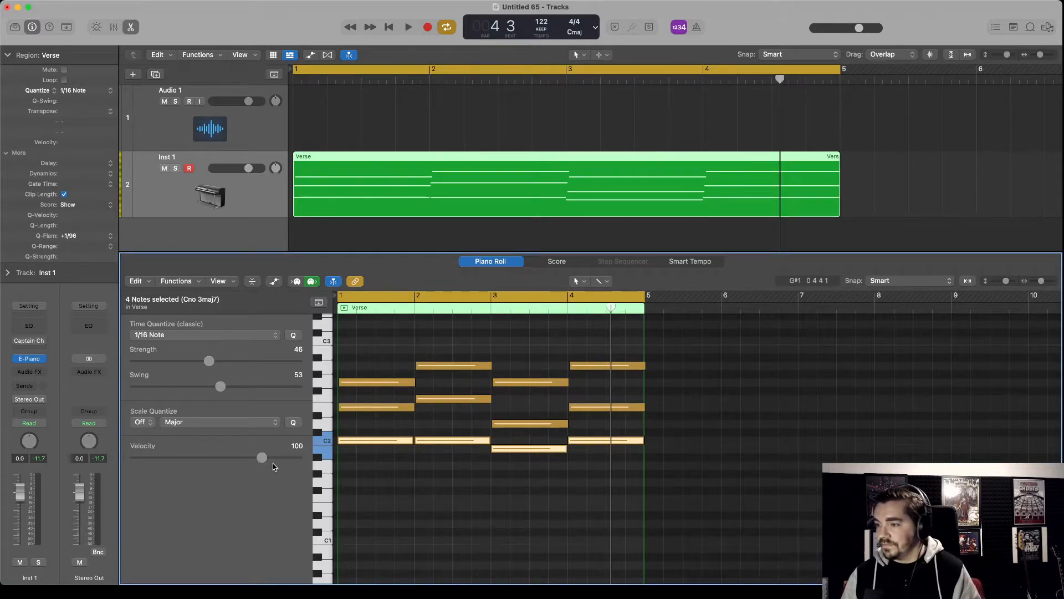
drag(262, 458, 279, 458)
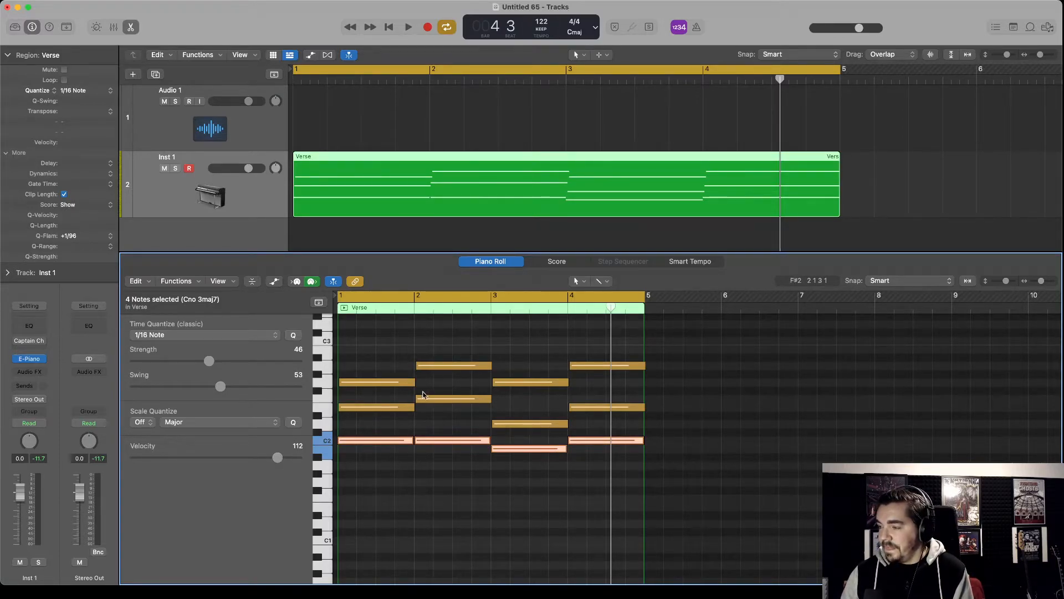
scroll(381, 366, down, 1)
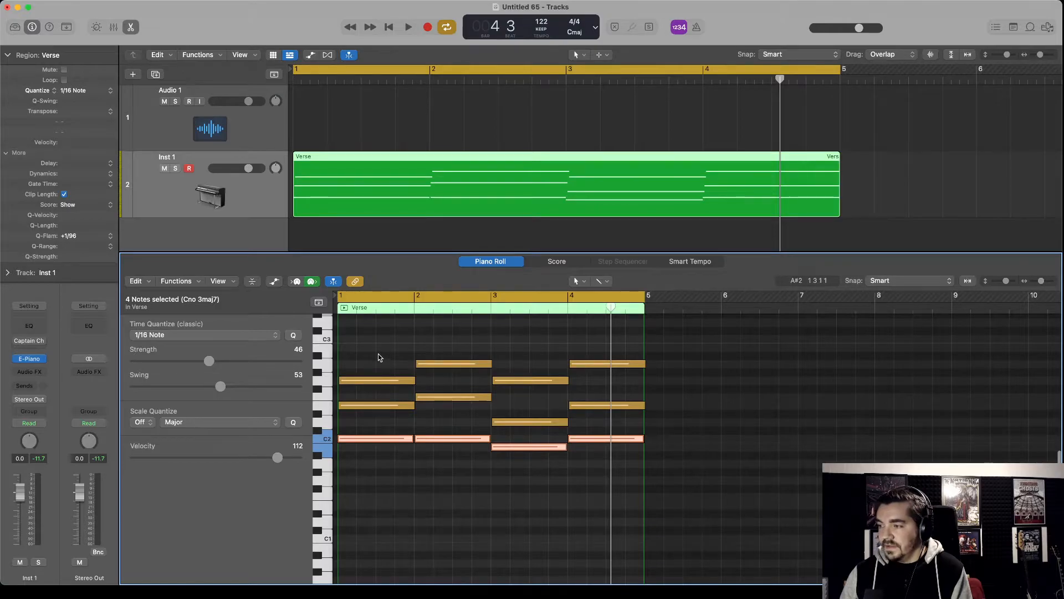
key(space)
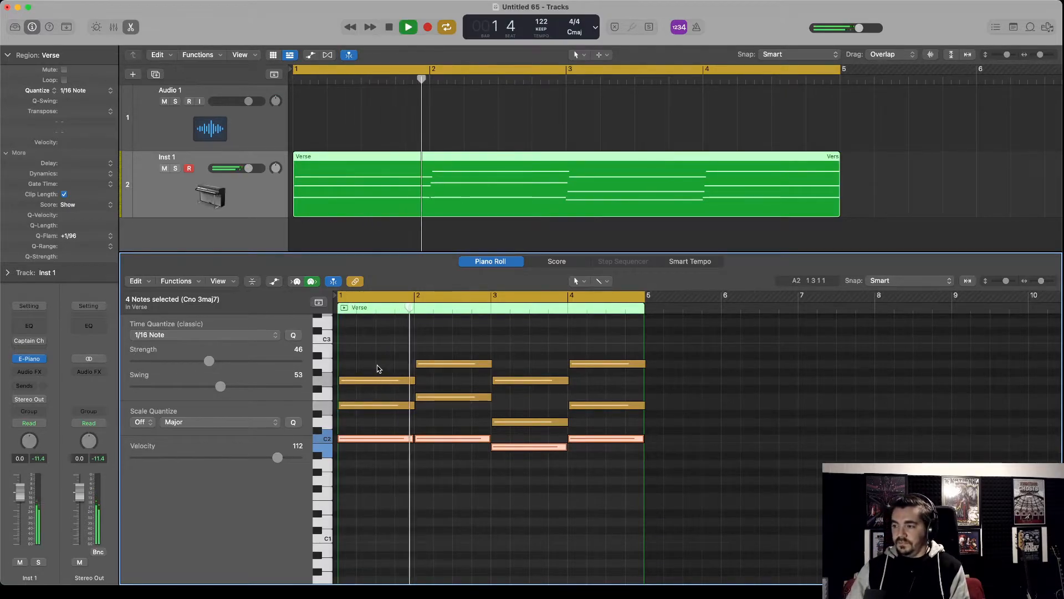
key(space)
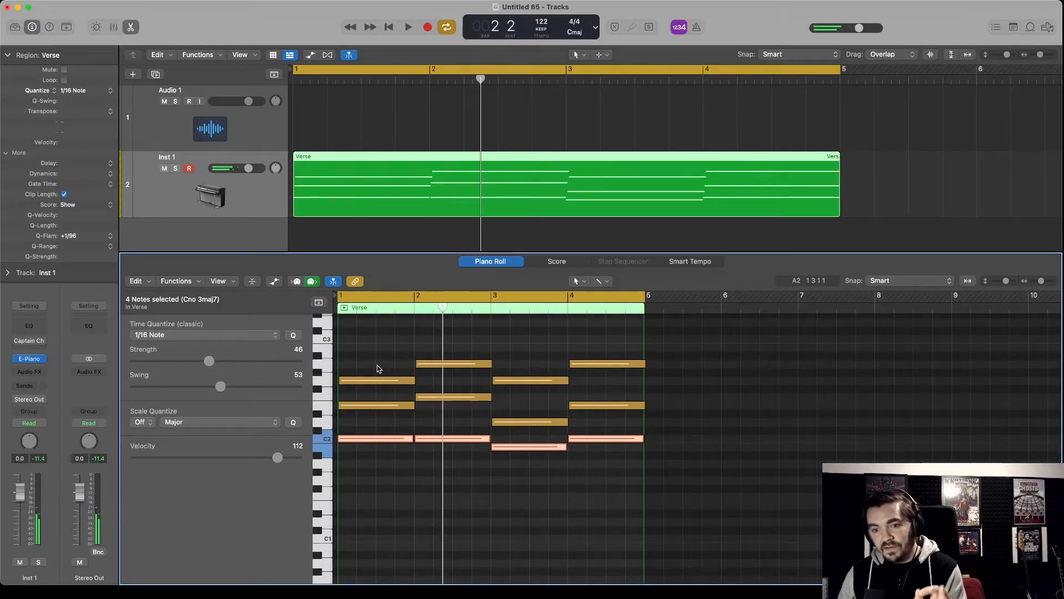
Set the velocity of the middle note in all four chords to 89 and audition the progression
scroll(465, 454, right, 1)
scroll(464, 454, left, 1)
click(394, 417)
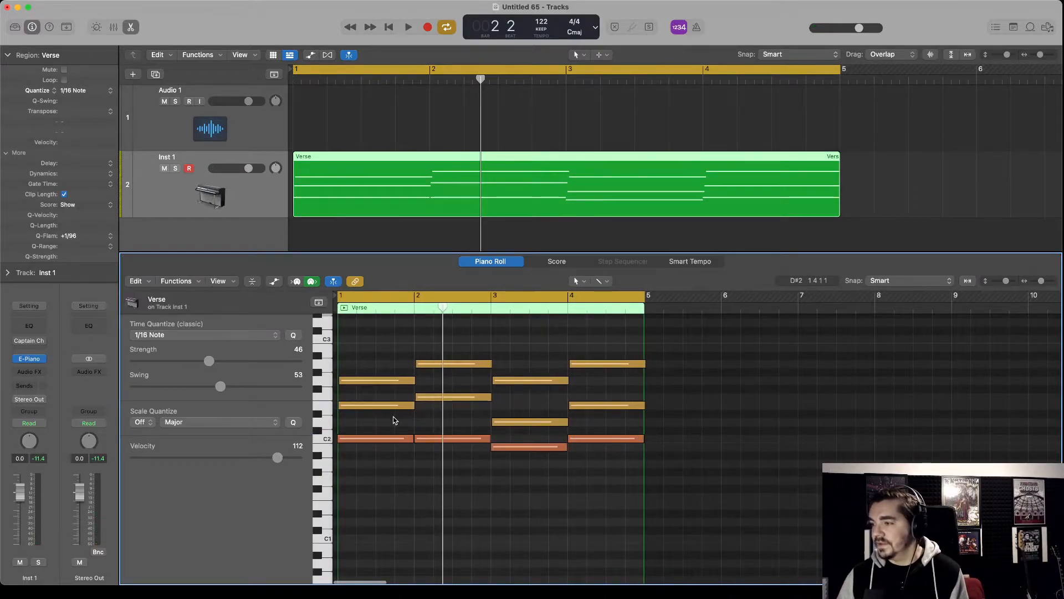
mouse_move(391, 406)
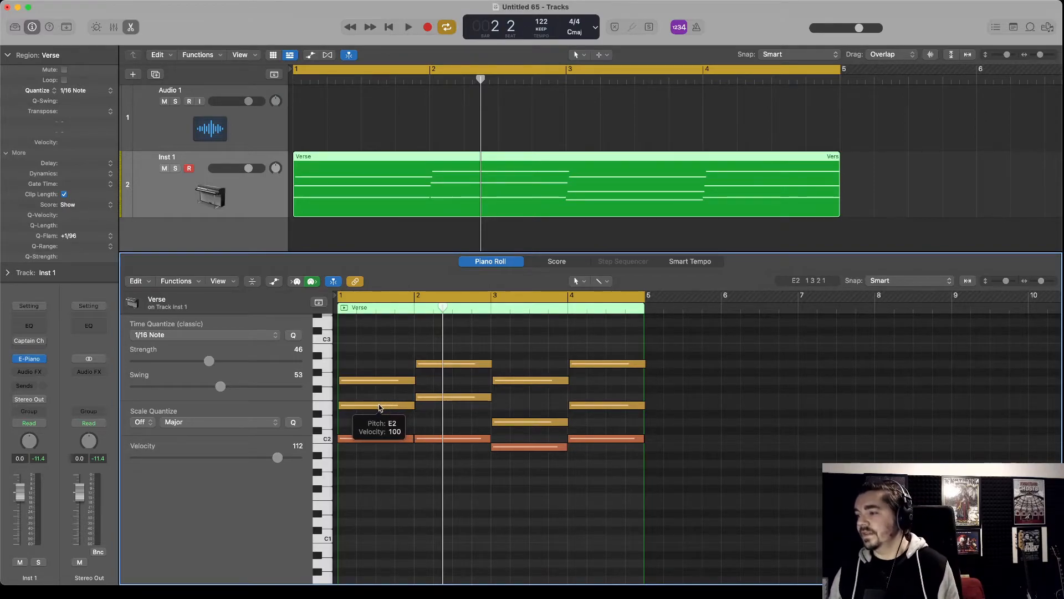
click(379, 408)
drag(399, 419, 602, 400)
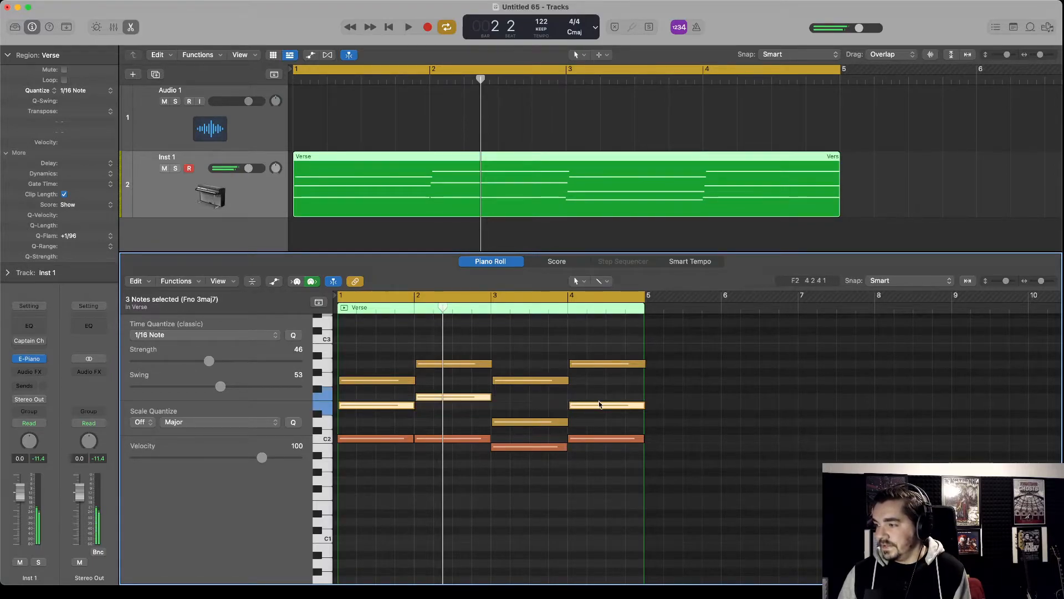
shift+click(531, 423)
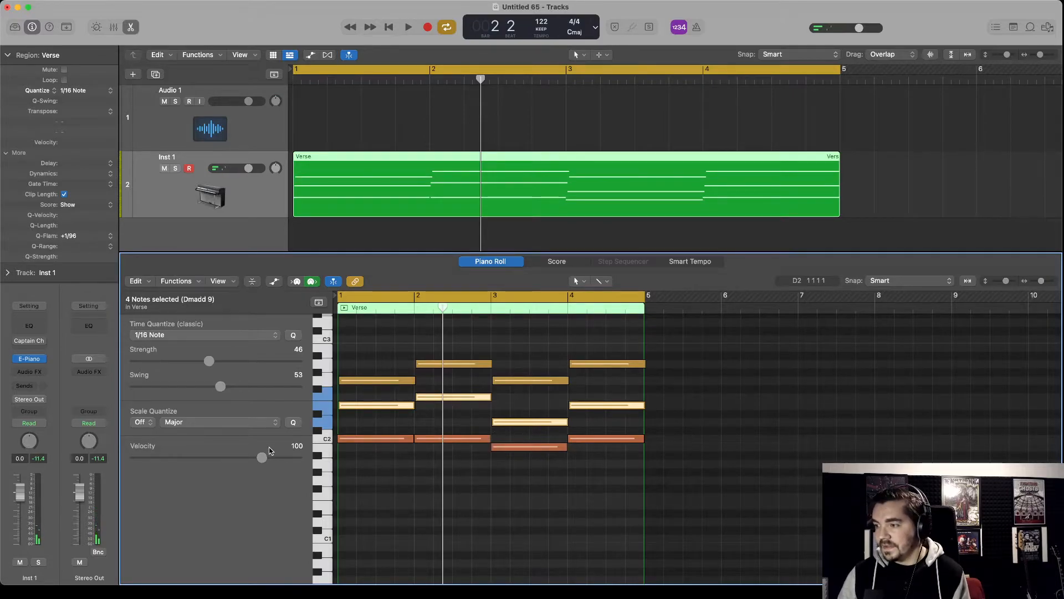
drag(262, 459, 248, 459)
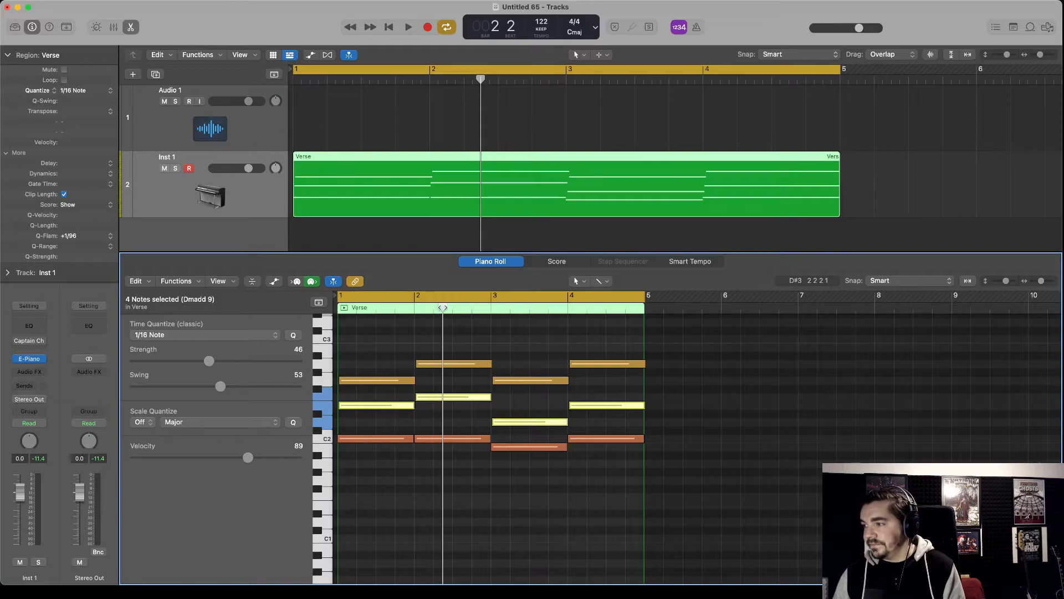
key(space)
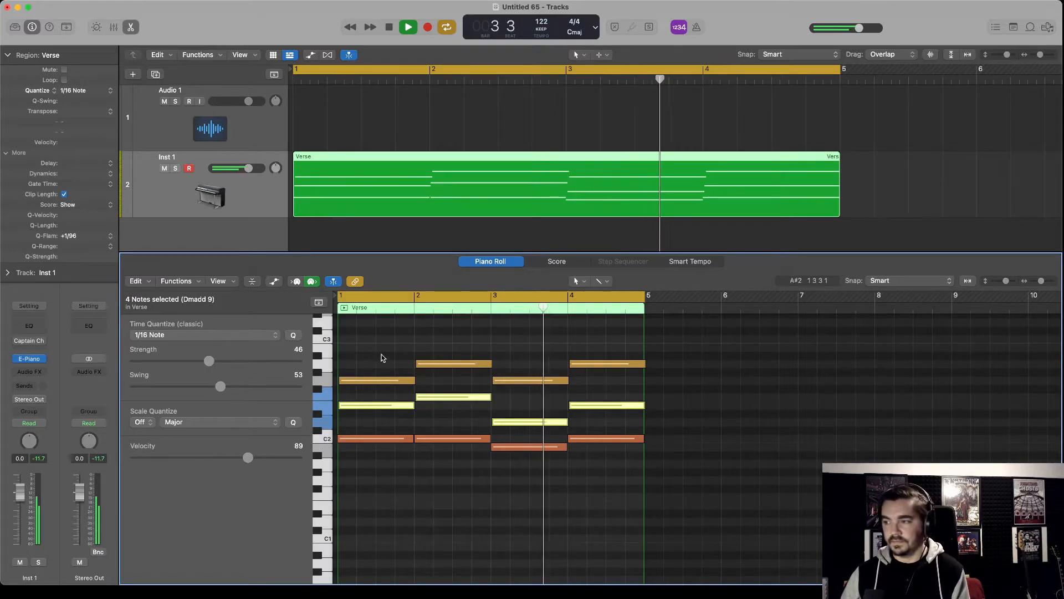
key(space)
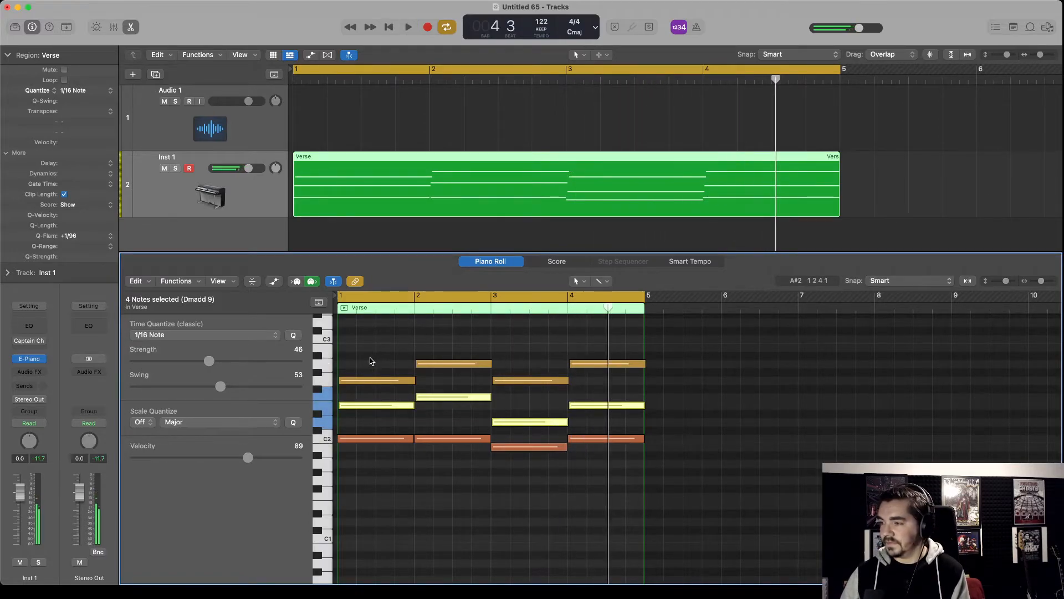
Lower the velocity of the second chord's middle note slightly and set the fourth chord's middle note to 81
click(371, 350)
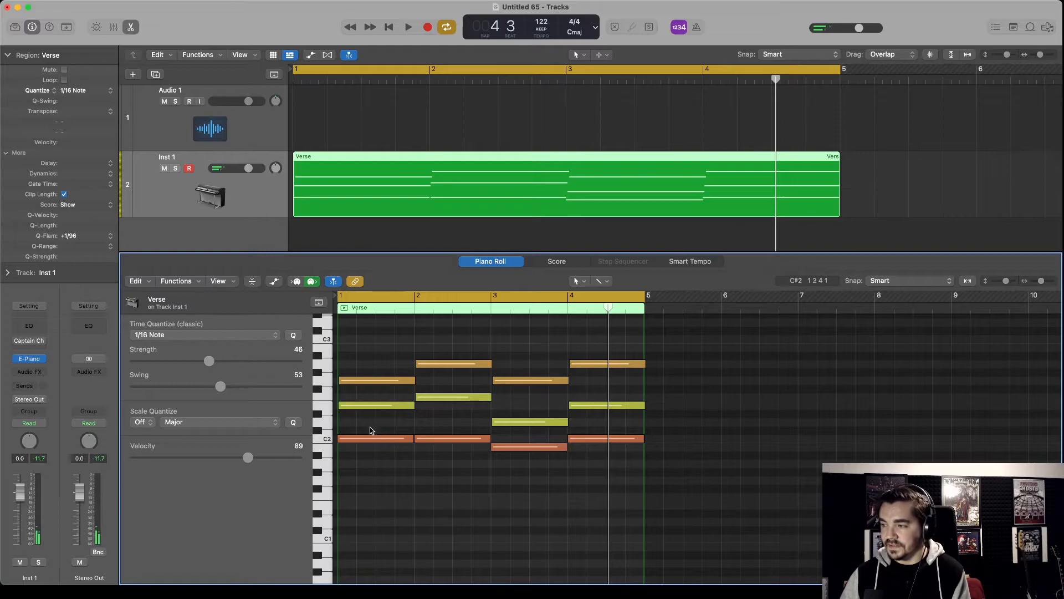
click(444, 396)
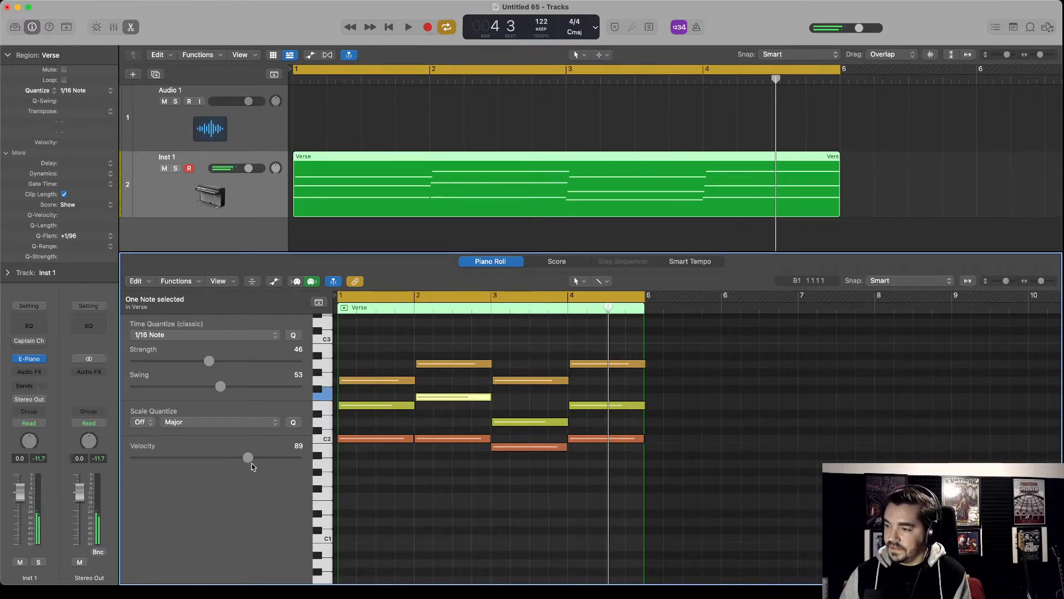
drag(252, 457, 240, 456)
click(576, 406)
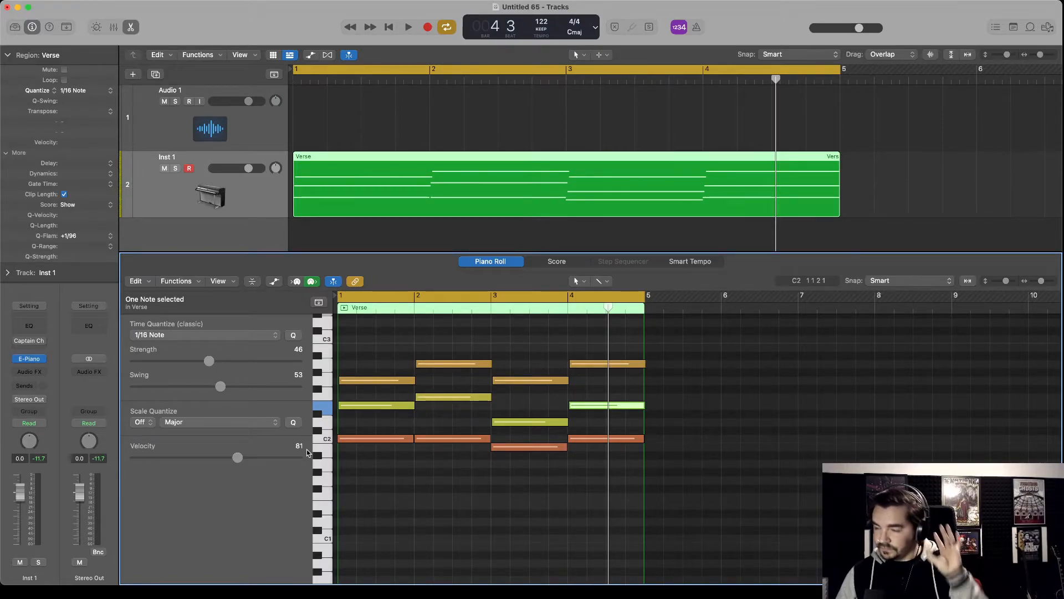
click(476, 495)
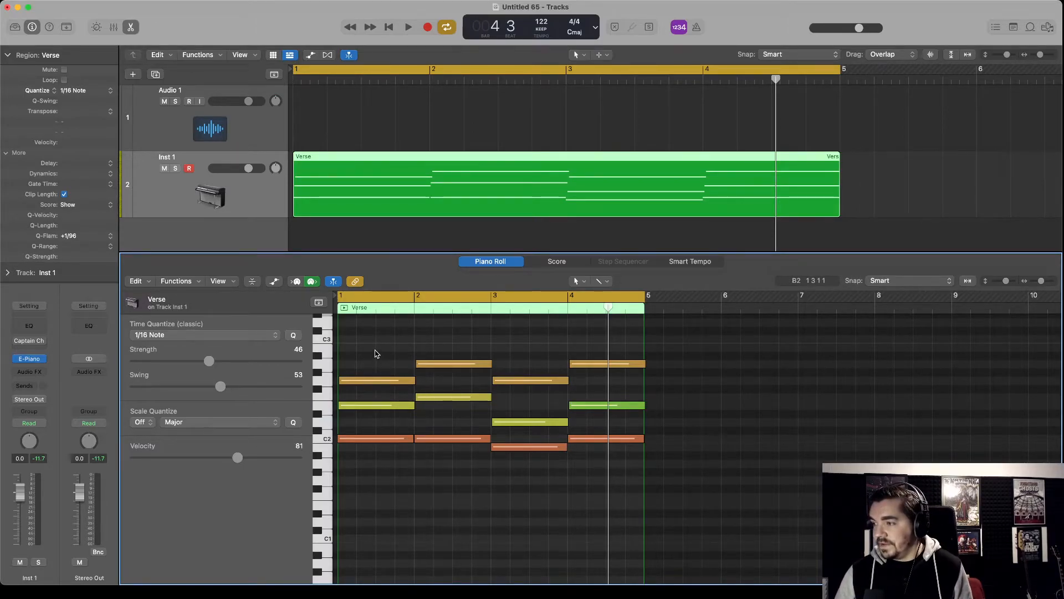
Apply the Humanize MIDI transform to all twelve notes with position, velocity and length randomized by 10, and play back the progression
drag(369, 348, 594, 499)
click(197, 282)
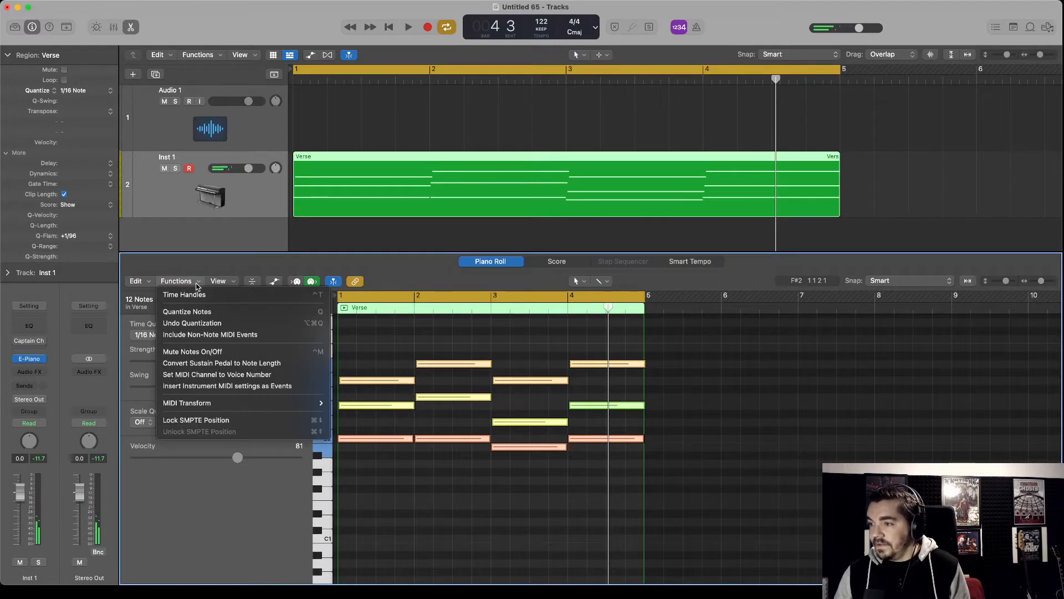
mouse_move(220, 406)
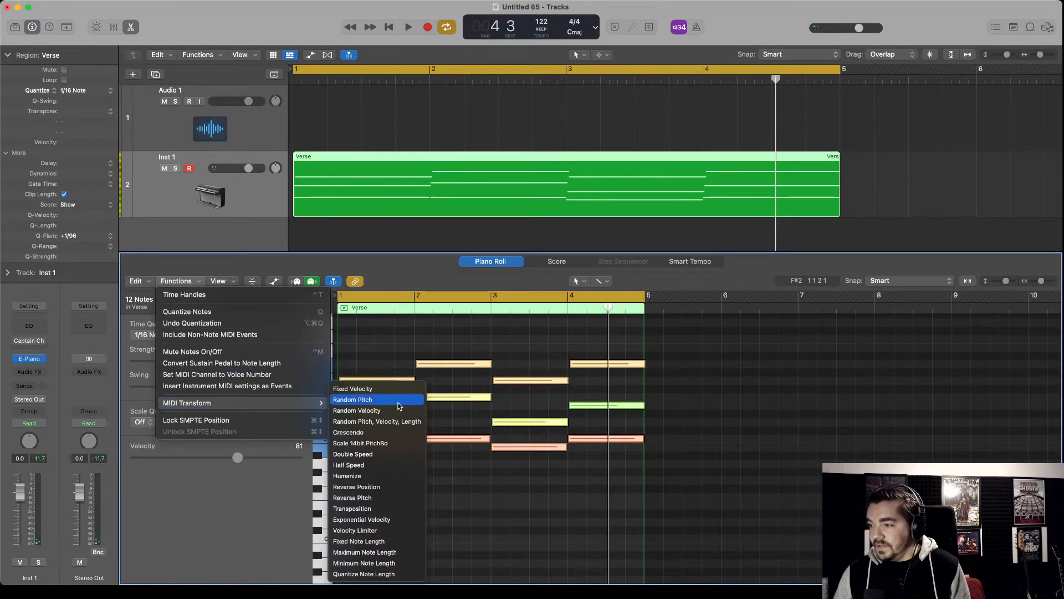
click(375, 480)
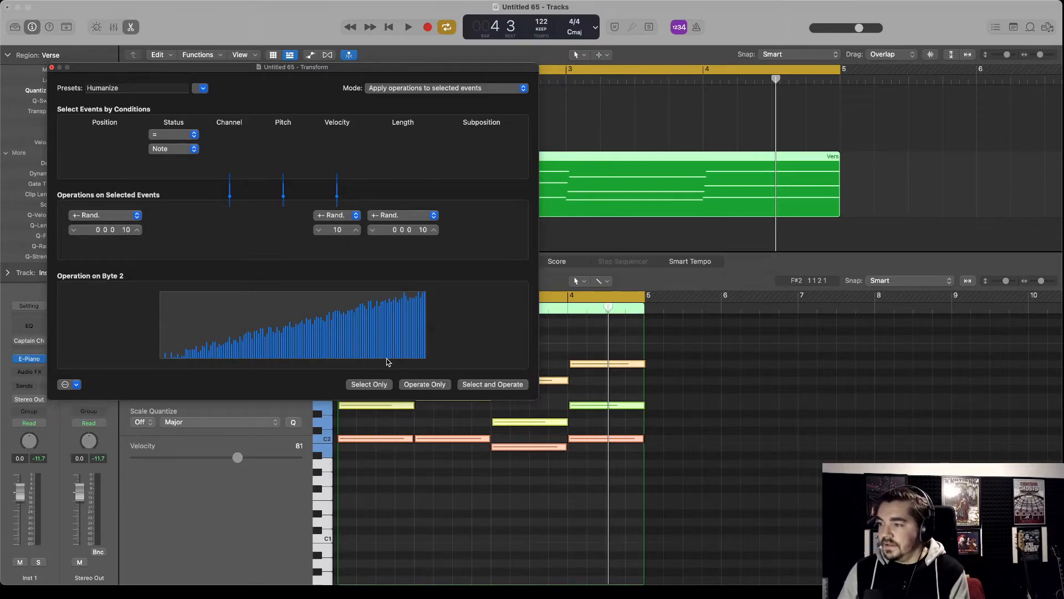
click(426, 384)
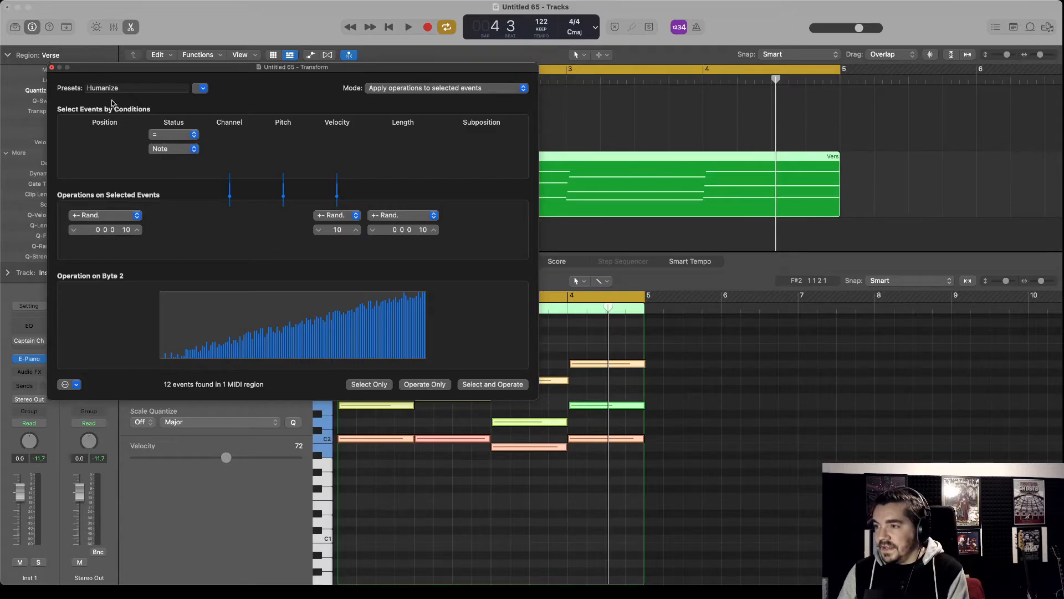
click(53, 68)
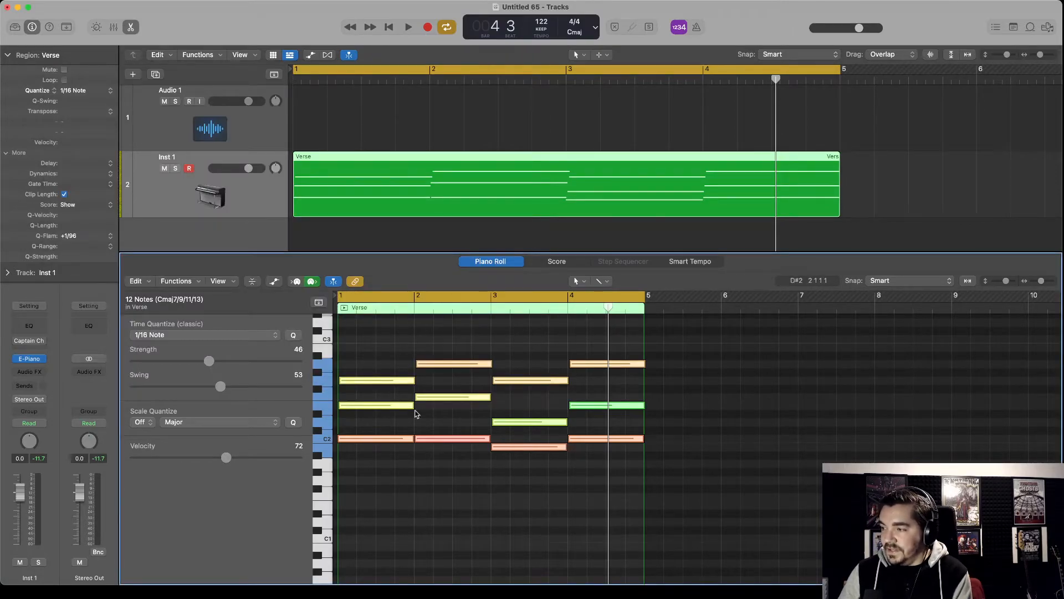
click(451, 478)
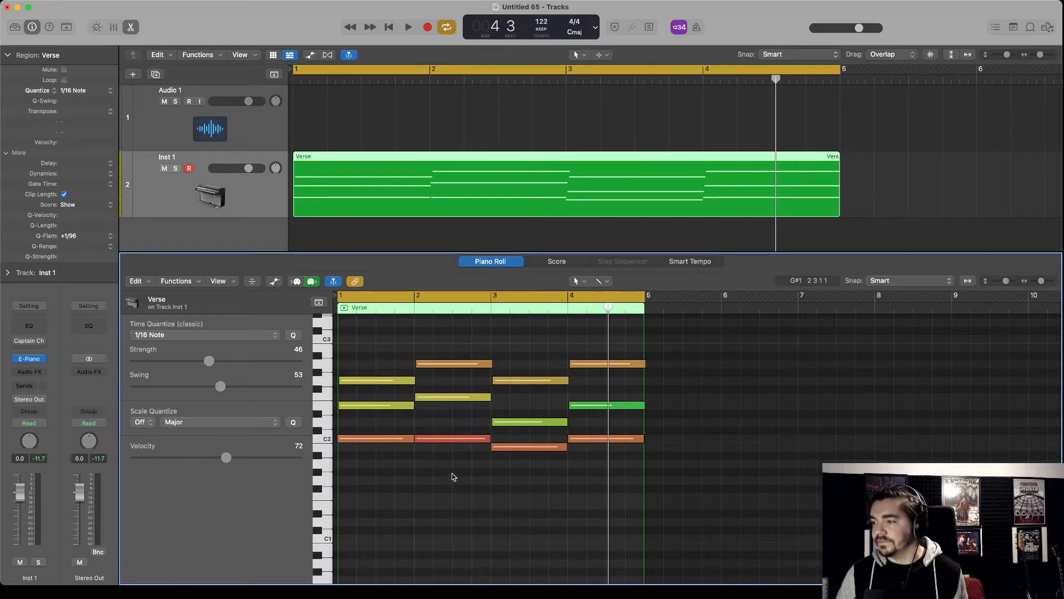
key(space)
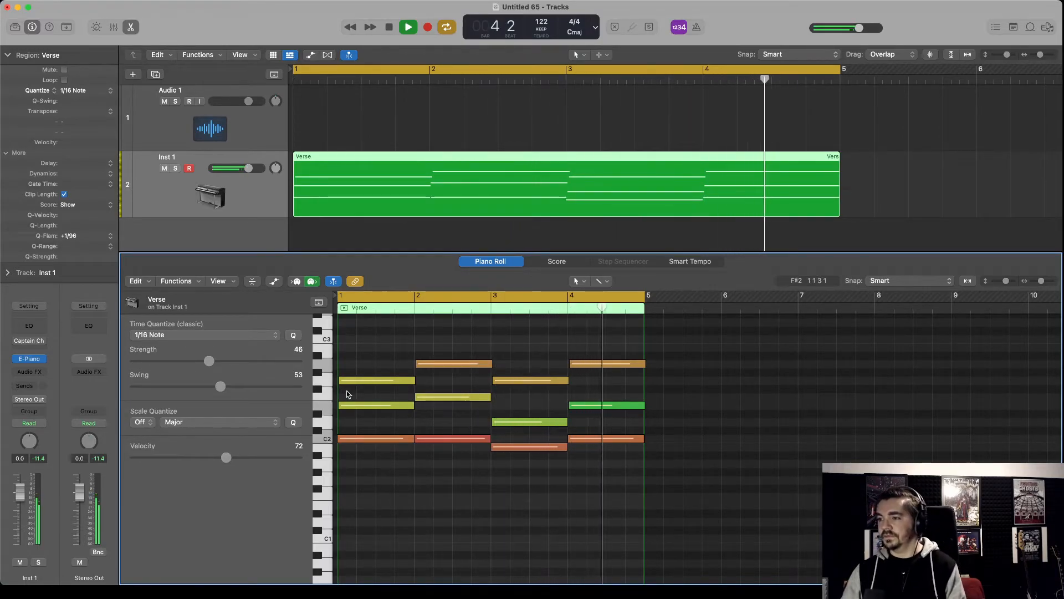
key(space)
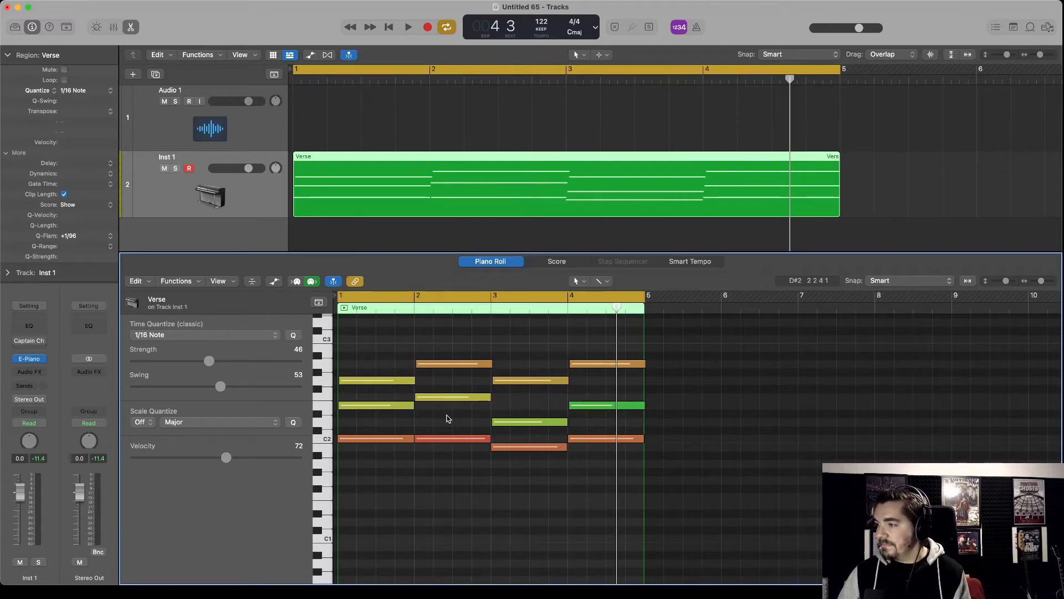
Duplicate the lowest note of all four chords one octave up and audition the fuller chords
scroll(444, 416, up, 2)
drag(390, 510, 606, 472)
scroll(504, 490, up, 2)
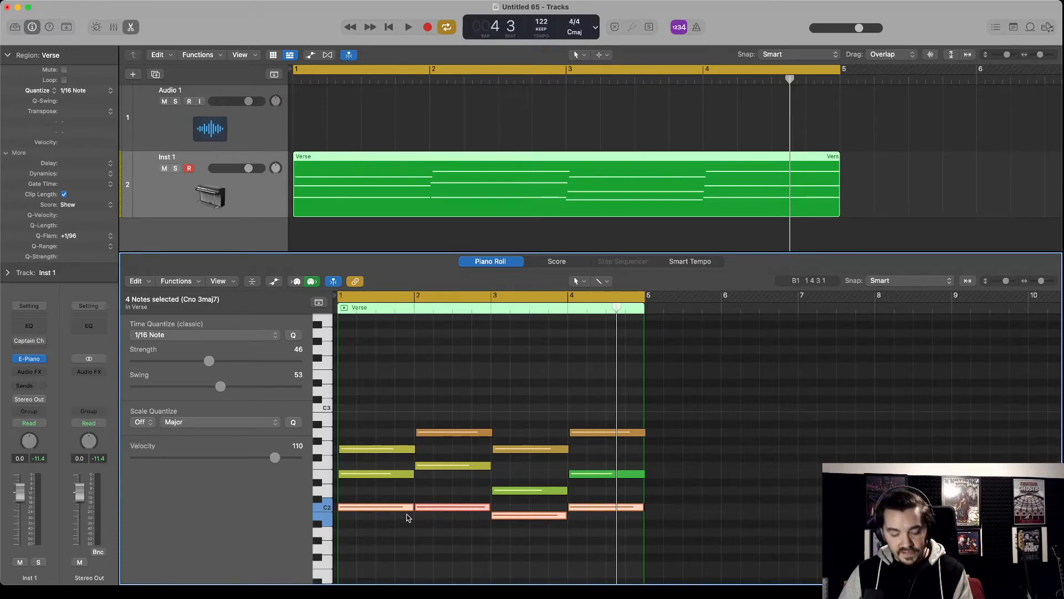
mouse_move(394, 507)
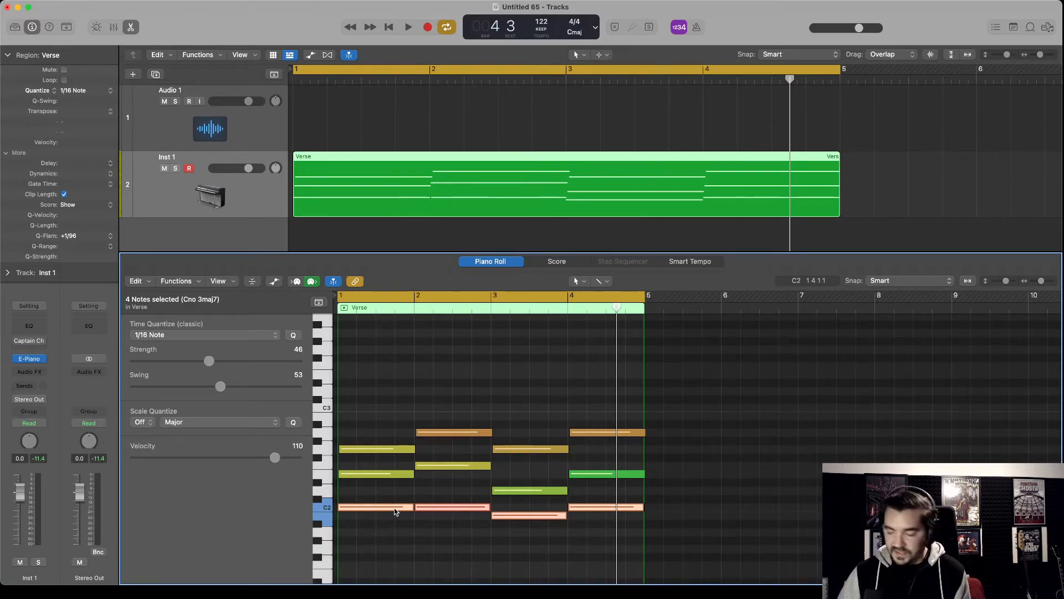
alt+drag(394, 508, 397, 411)
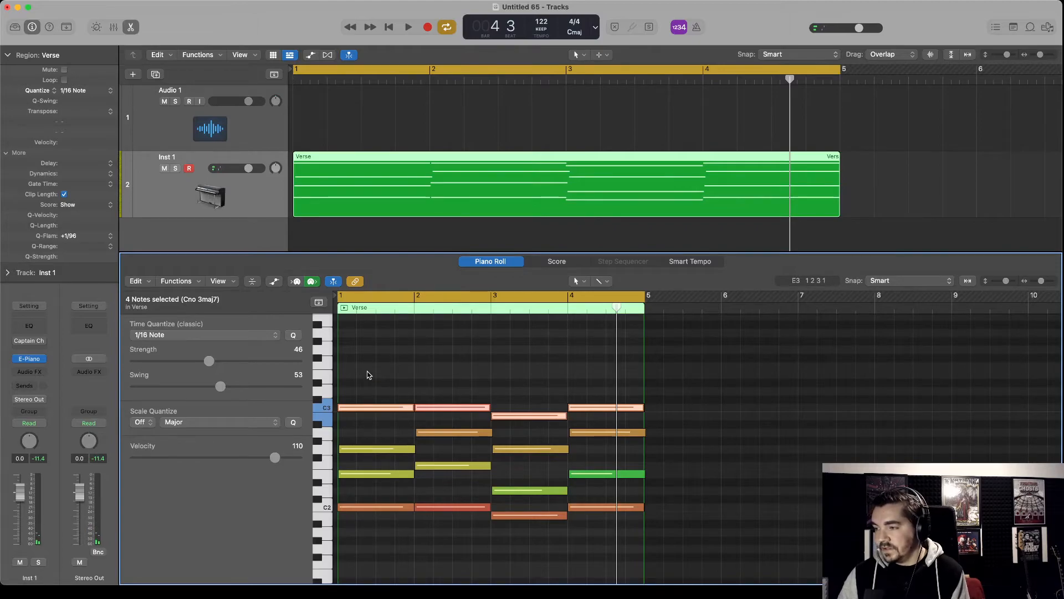
key(space)
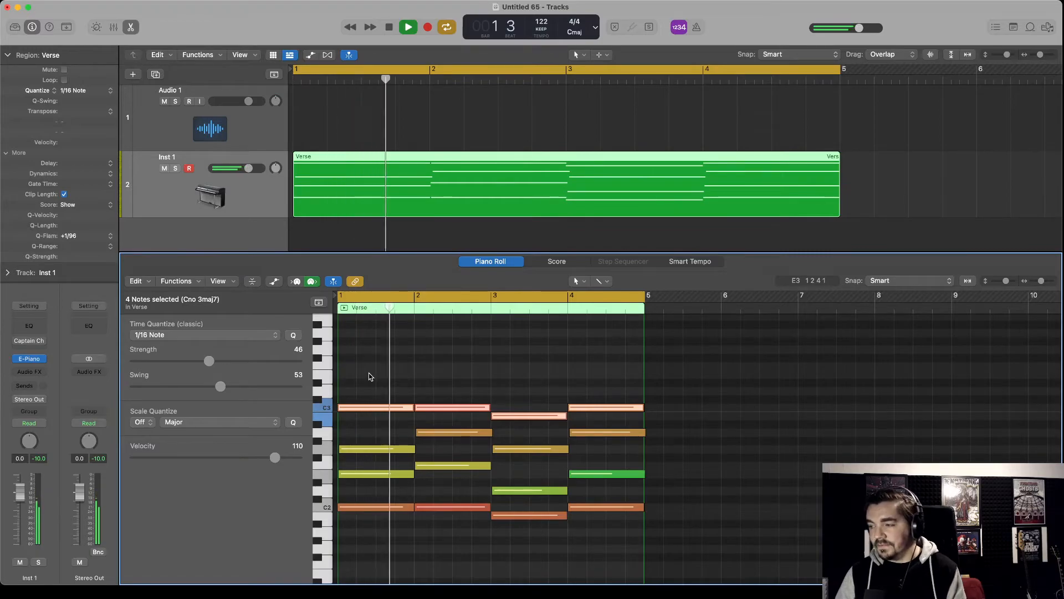
key(space)
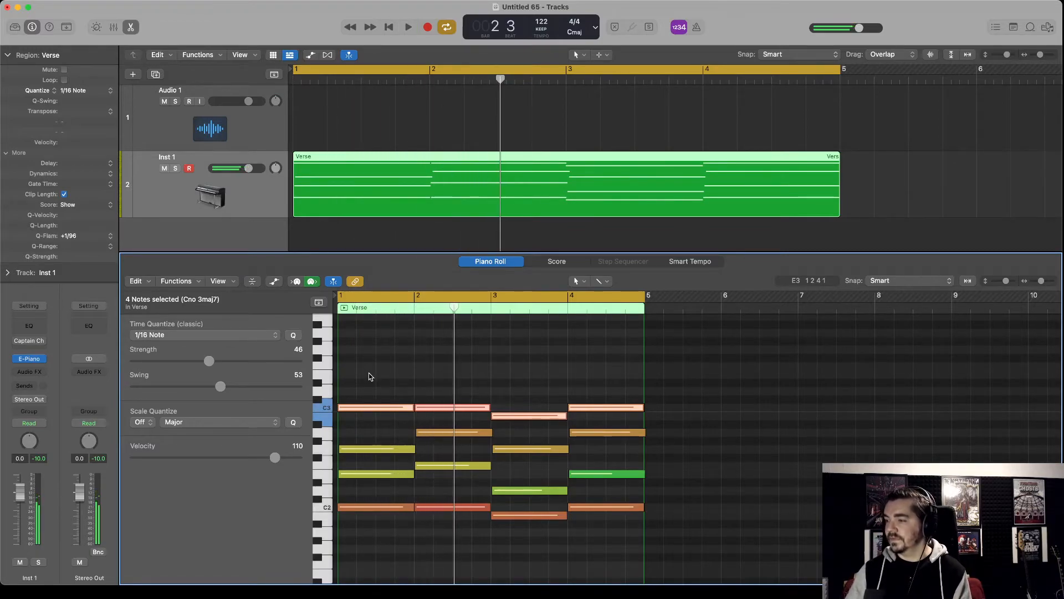
Select all the notes, set the Verse region's Q-Flam to +1/64, and play back the slower strum
click(368, 373)
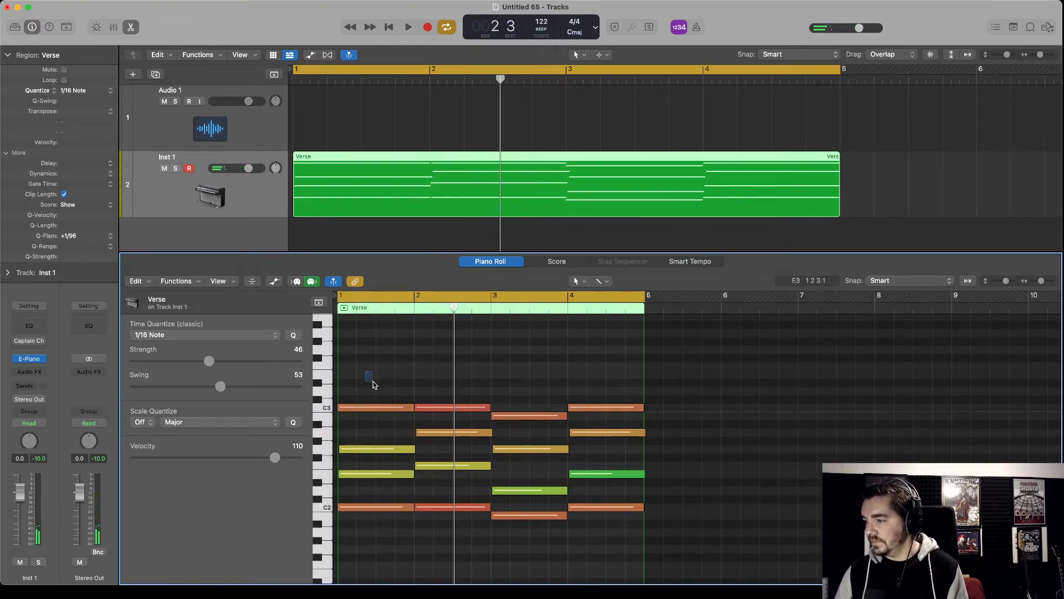
key(super+a)
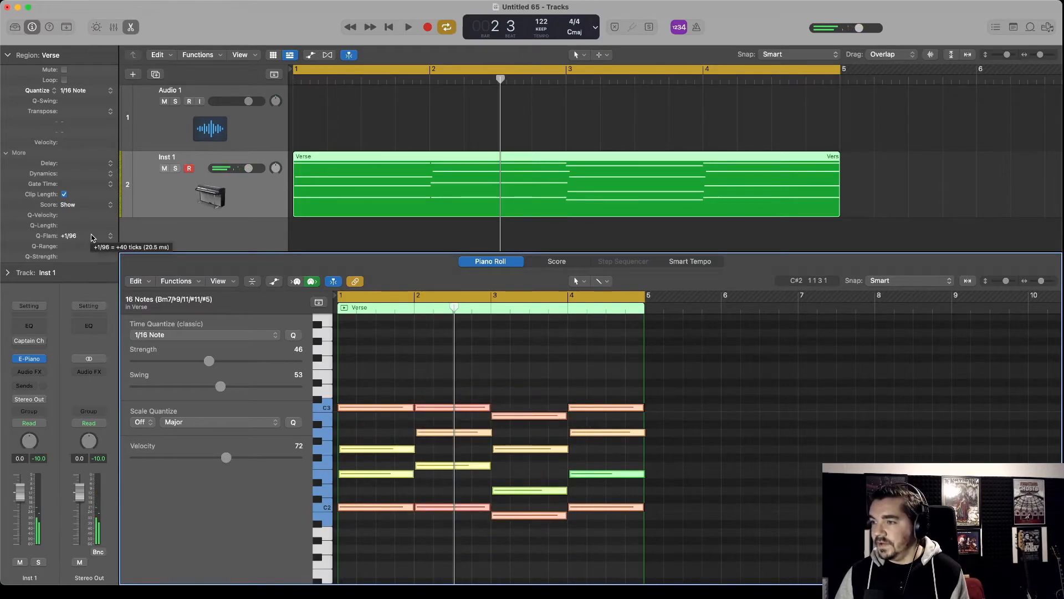
click(111, 237)
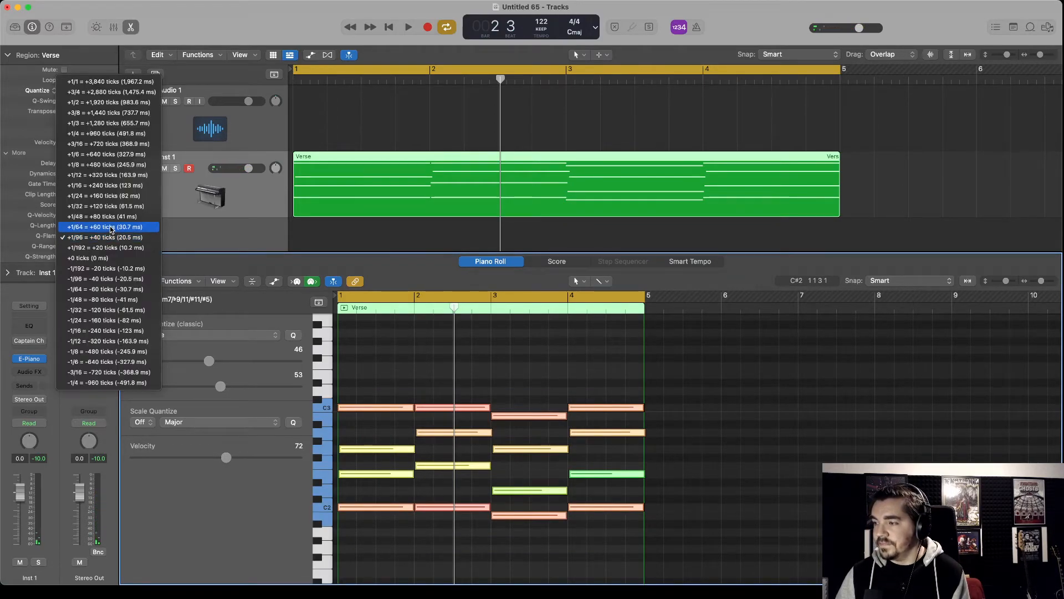
click(111, 229)
key(space)
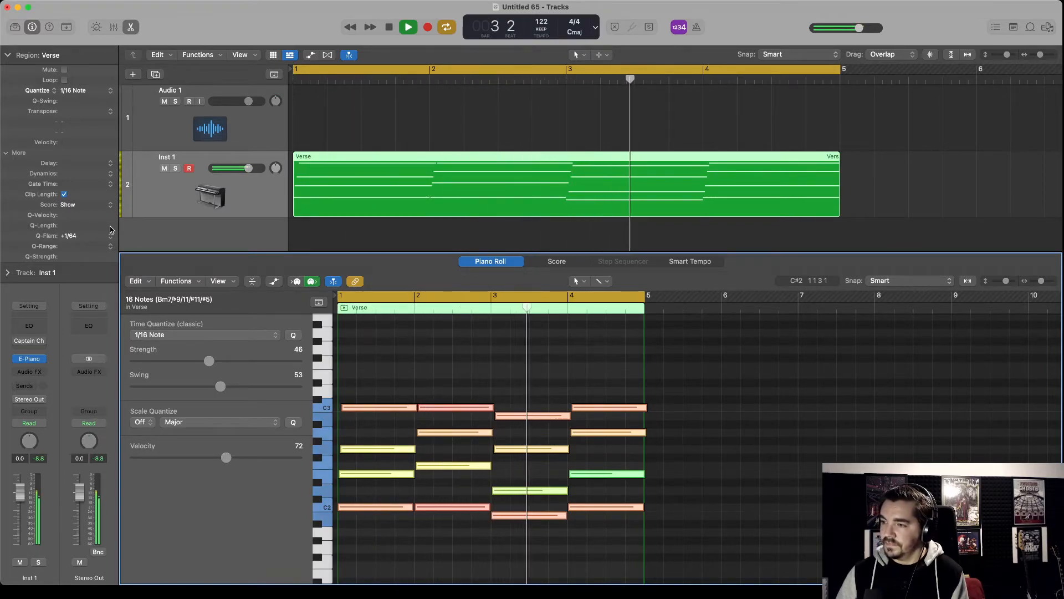
key(space)
click(356, 359)
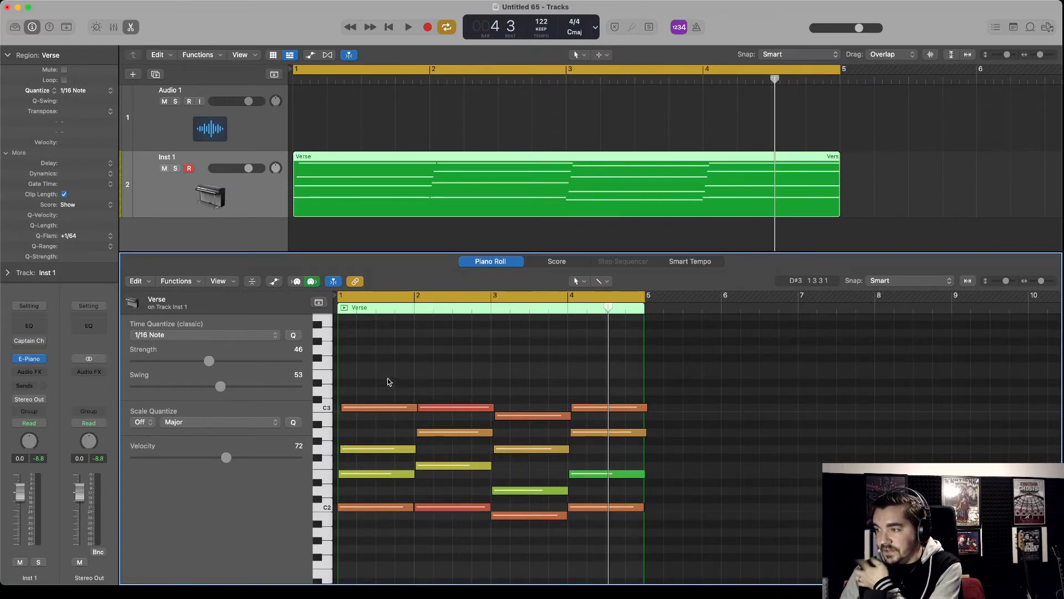
Select the notes of each chord in turn to examine which chords make up the progression
drag(366, 369, 381, 527)
scroll(381, 521, up, 3)
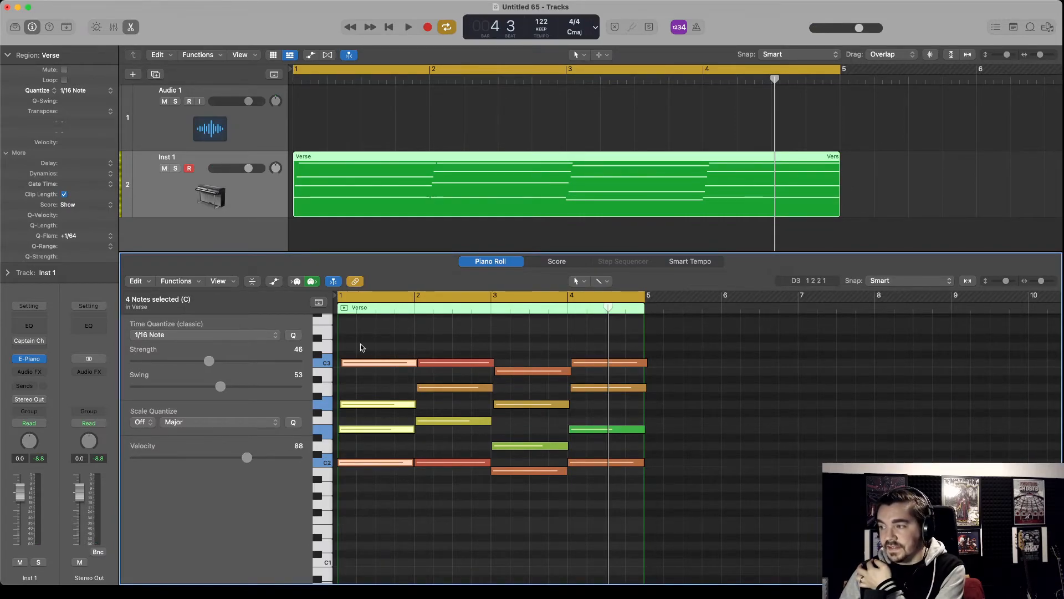
drag(436, 341, 480, 533)
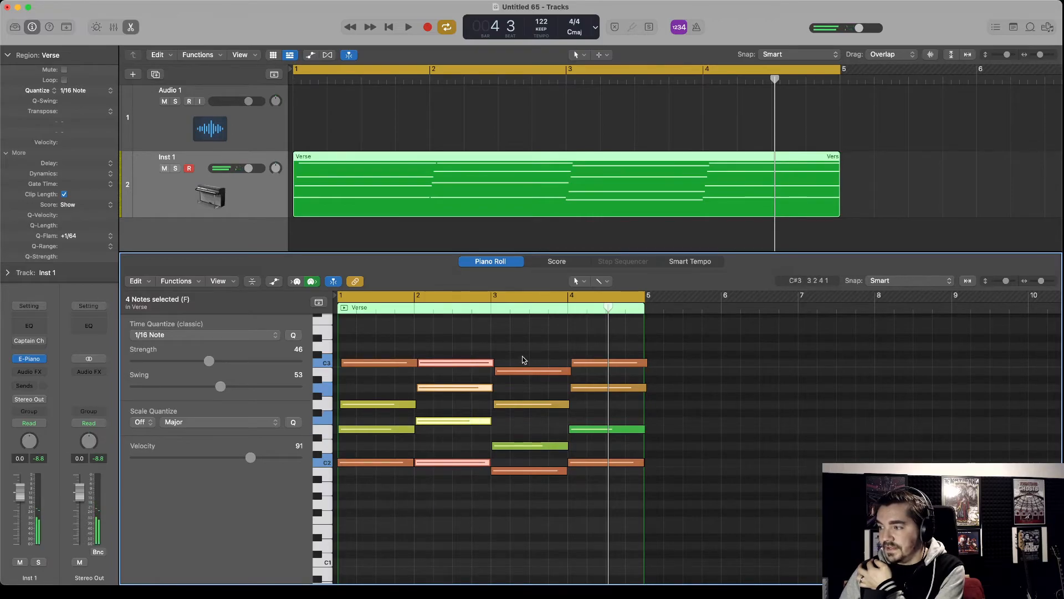
drag(554, 341, 582, 487)
drag(512, 342, 549, 522)
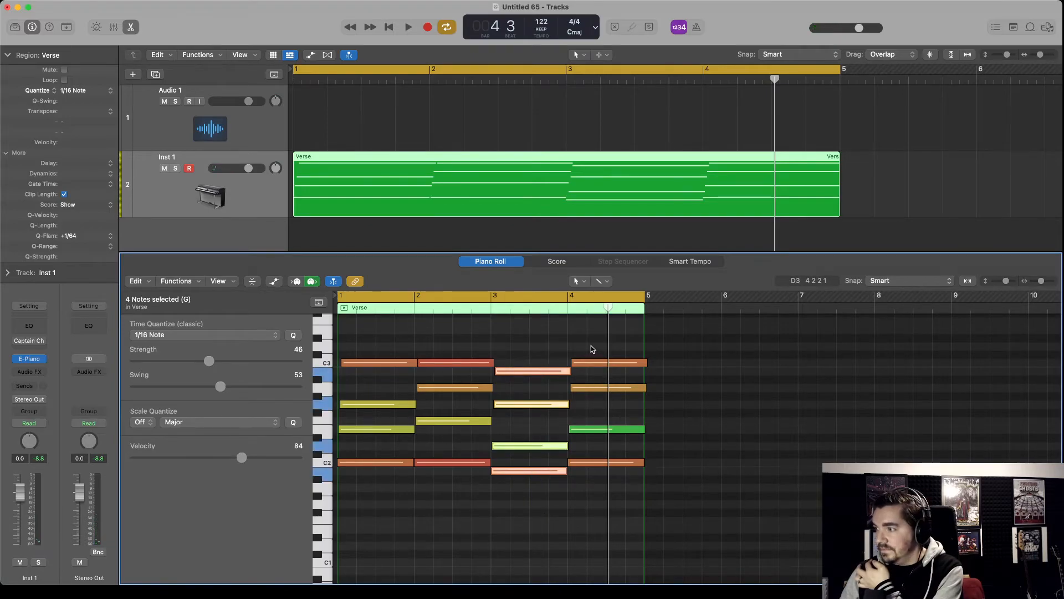
drag(590, 346, 598, 493)
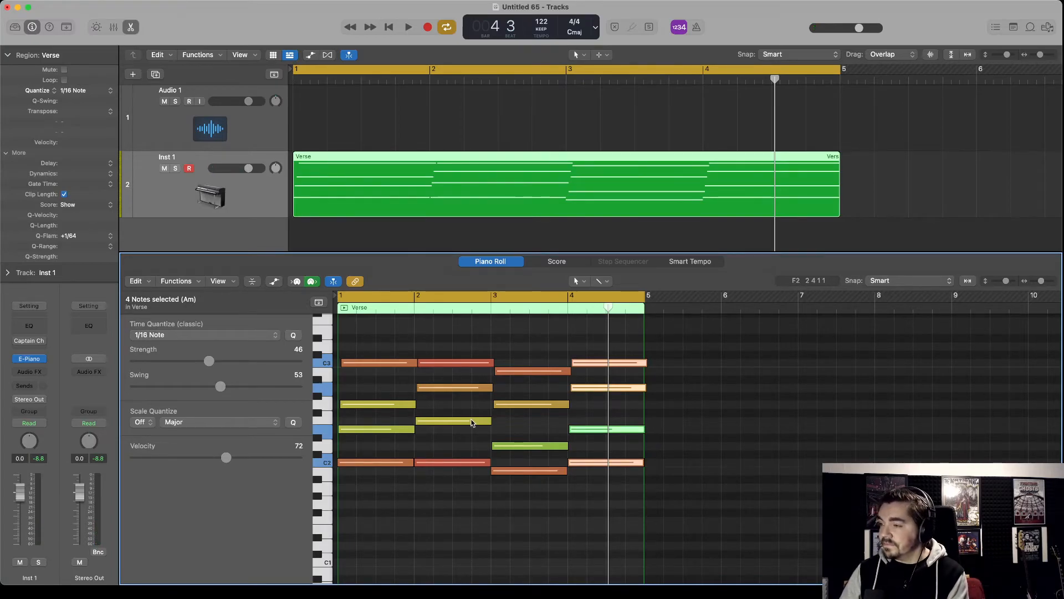
click(384, 348)
drag(383, 346, 389, 475)
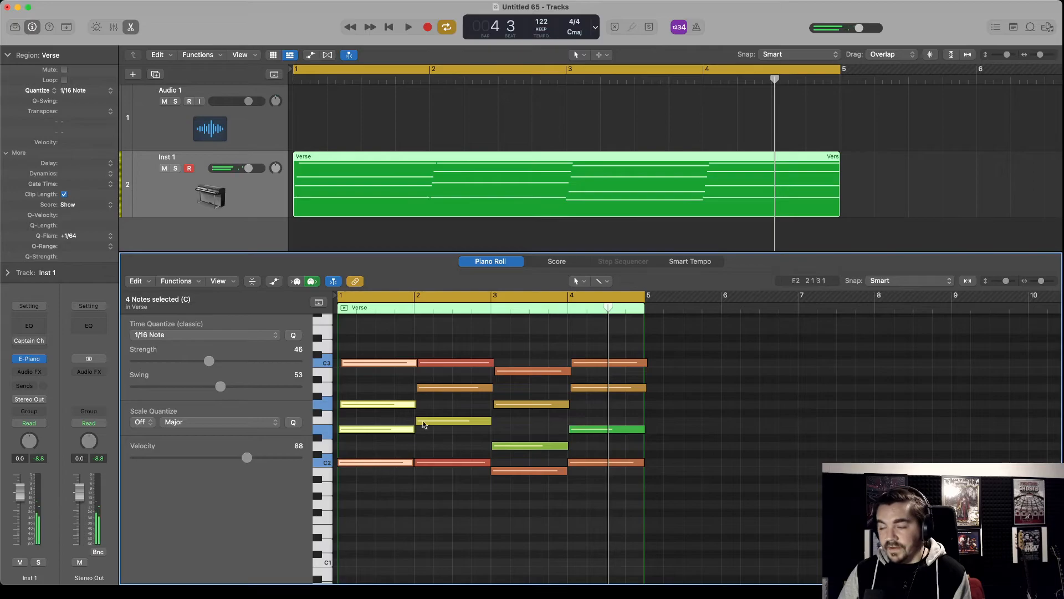
drag(433, 347, 467, 514)
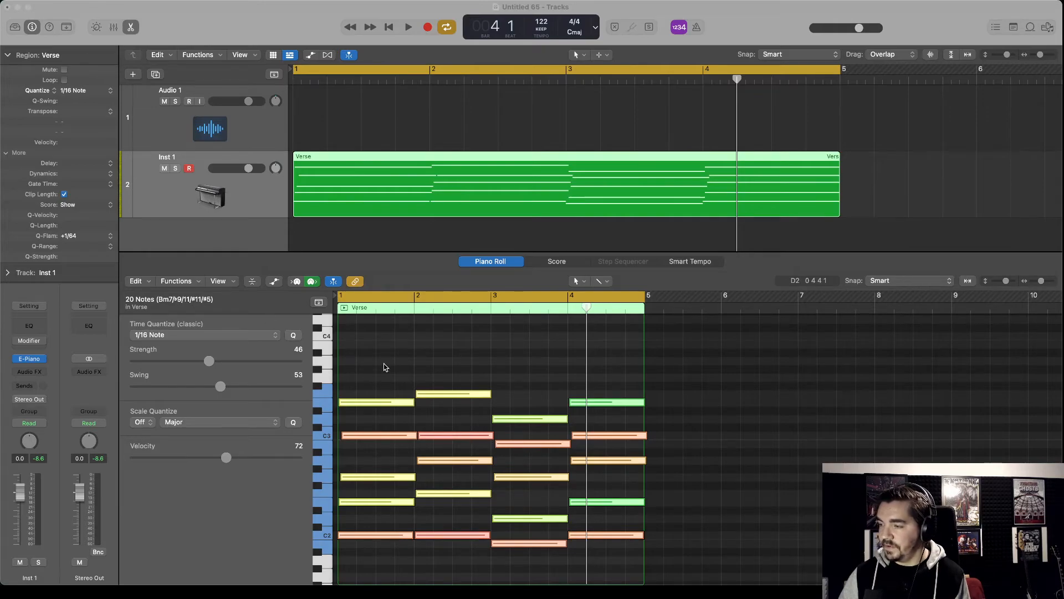
Apply the Crescendo MIDI transform to all twenty notes with velocity rising from 45 to 127, and audition the progression
click(194, 283)
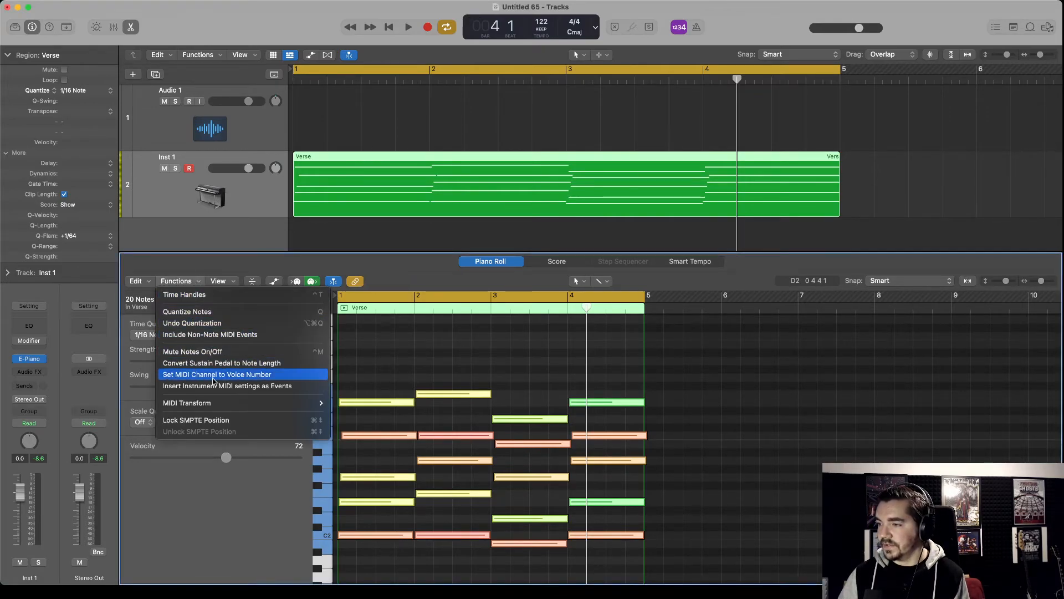
mouse_move(308, 403)
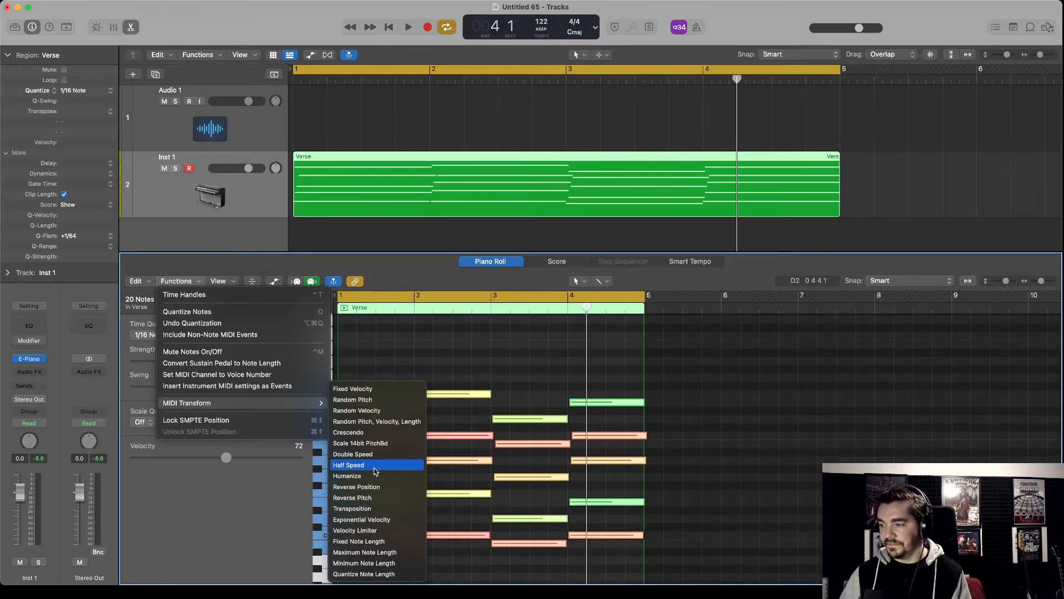
click(361, 433)
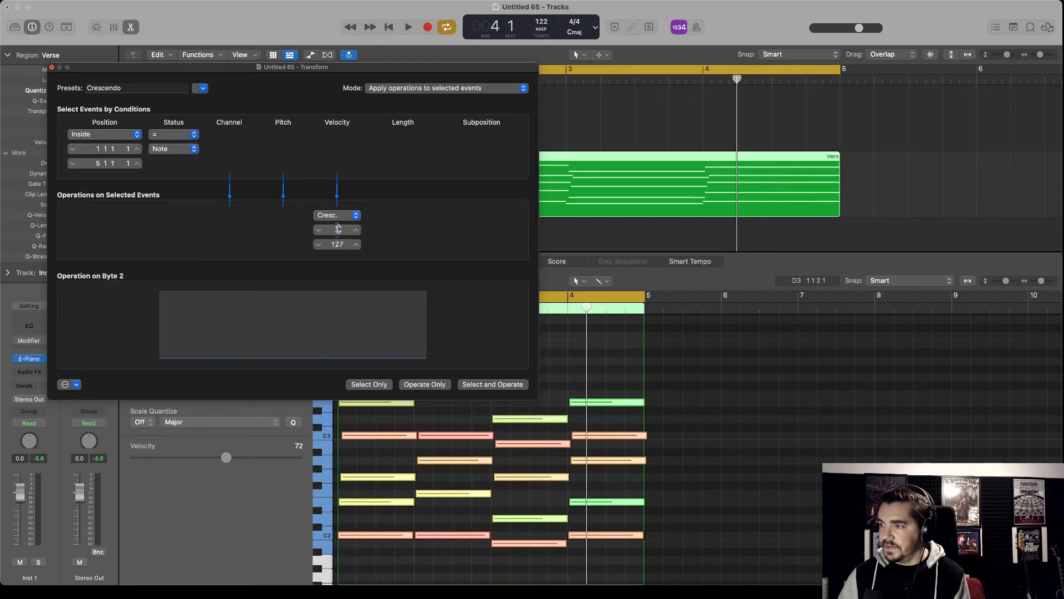
drag(338, 229, 337, 220)
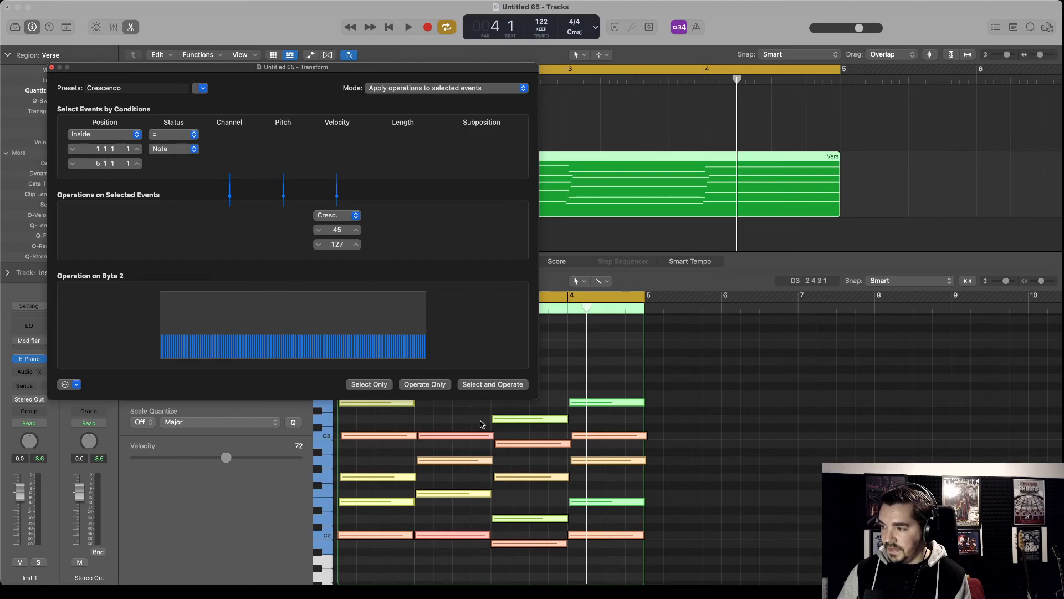
click(416, 386)
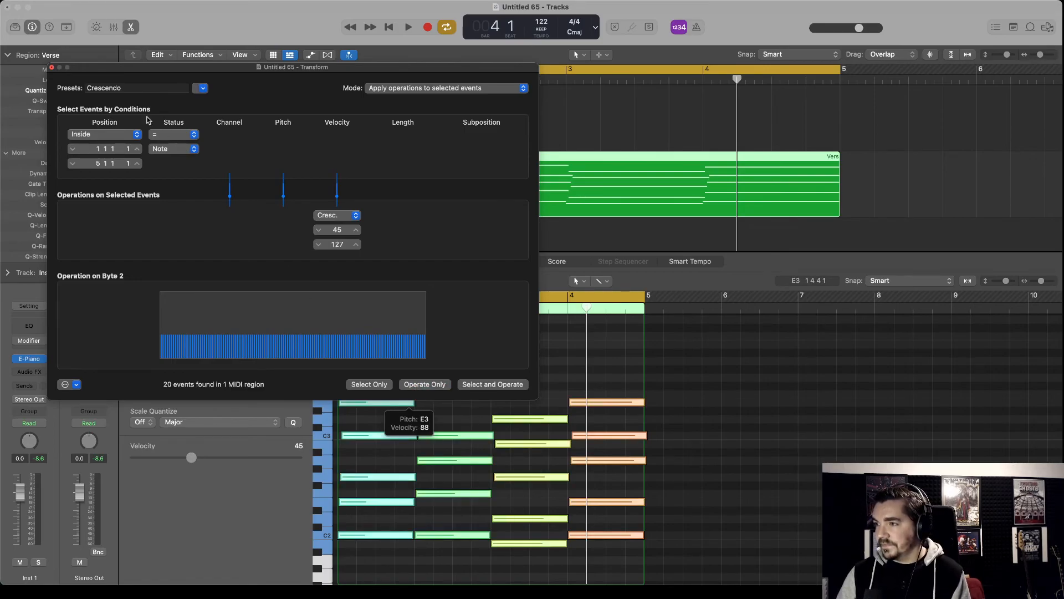
click(52, 68)
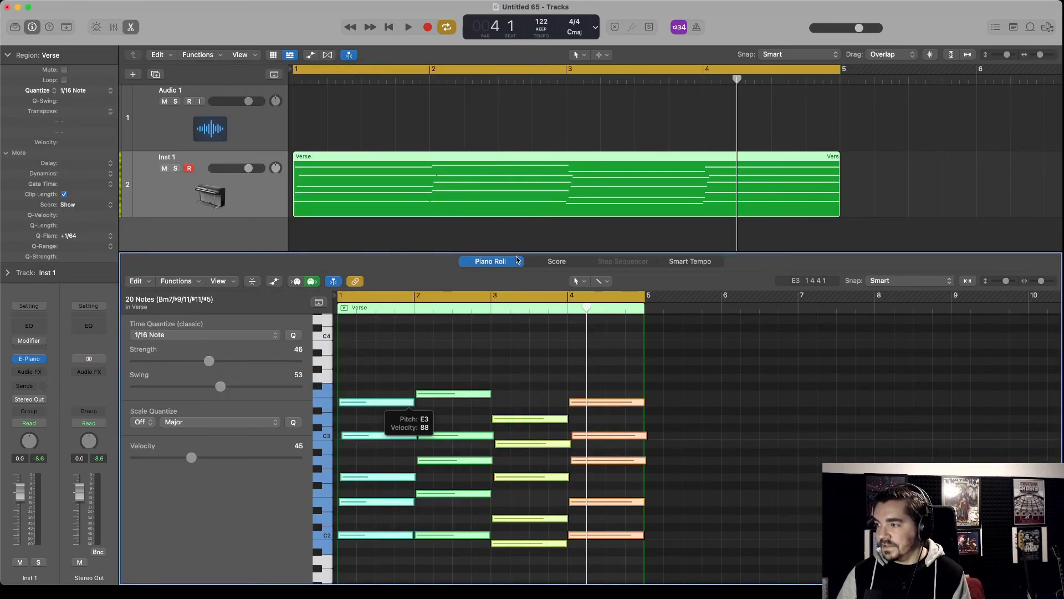
key(space)
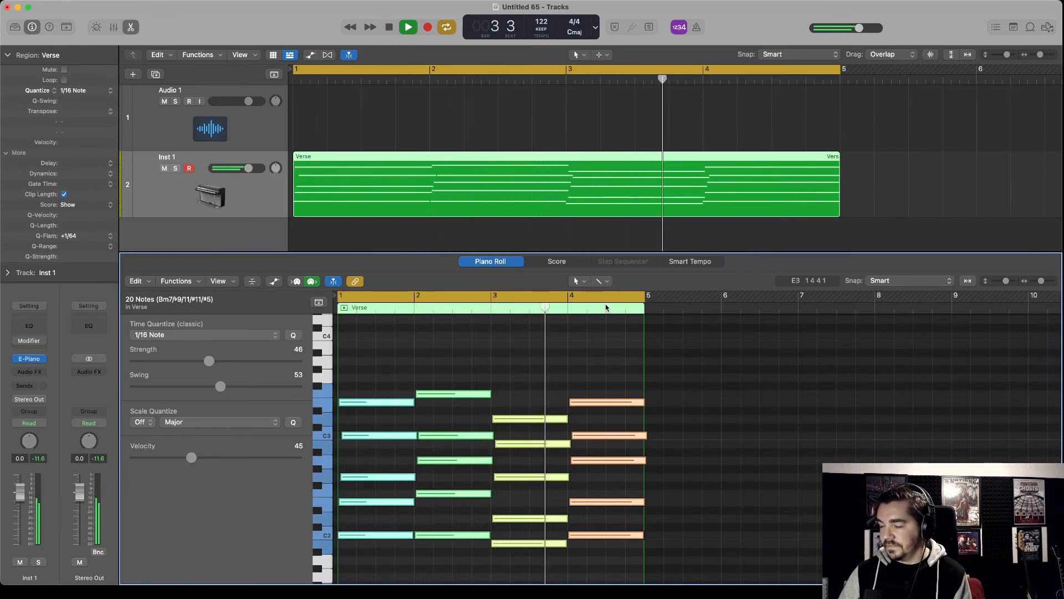
key(space)
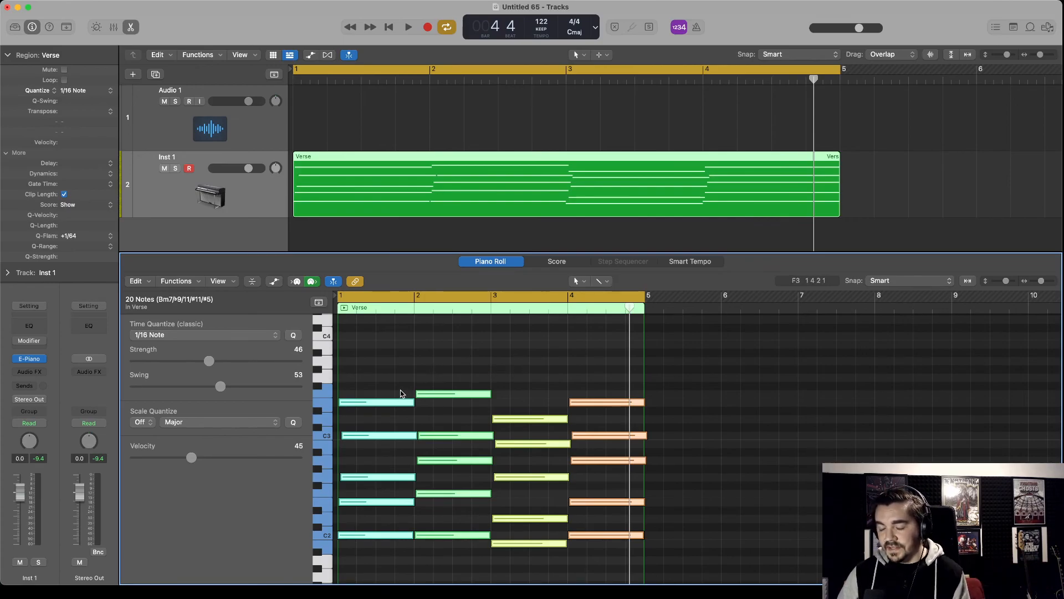
click(395, 408)
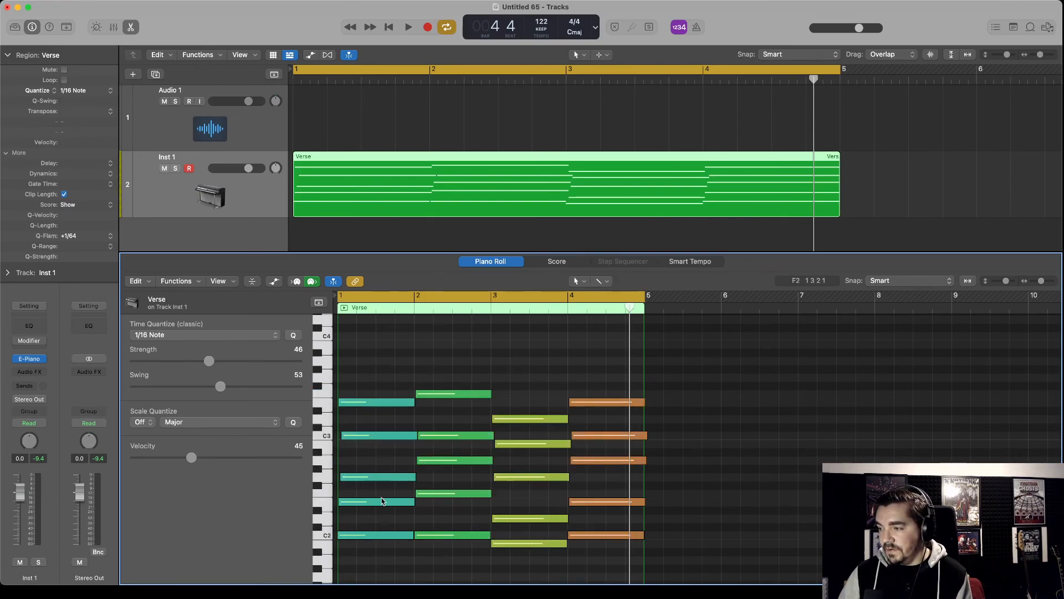